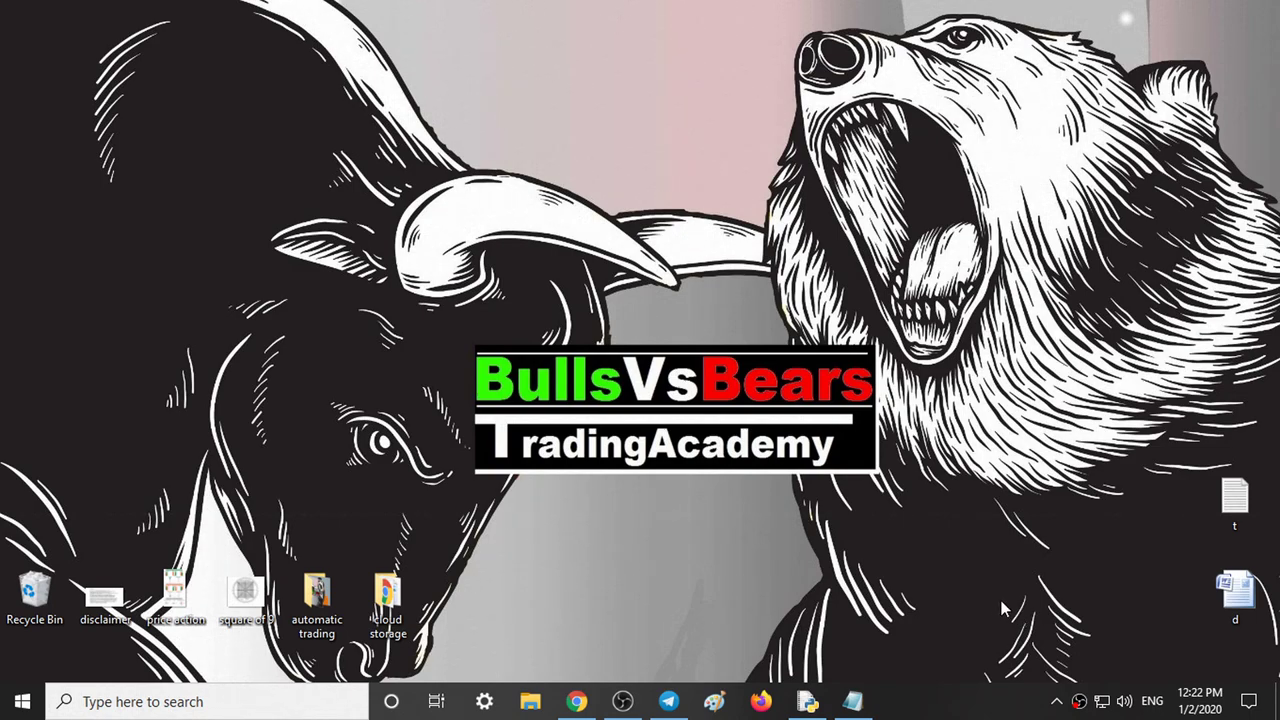
left_click(669, 690)
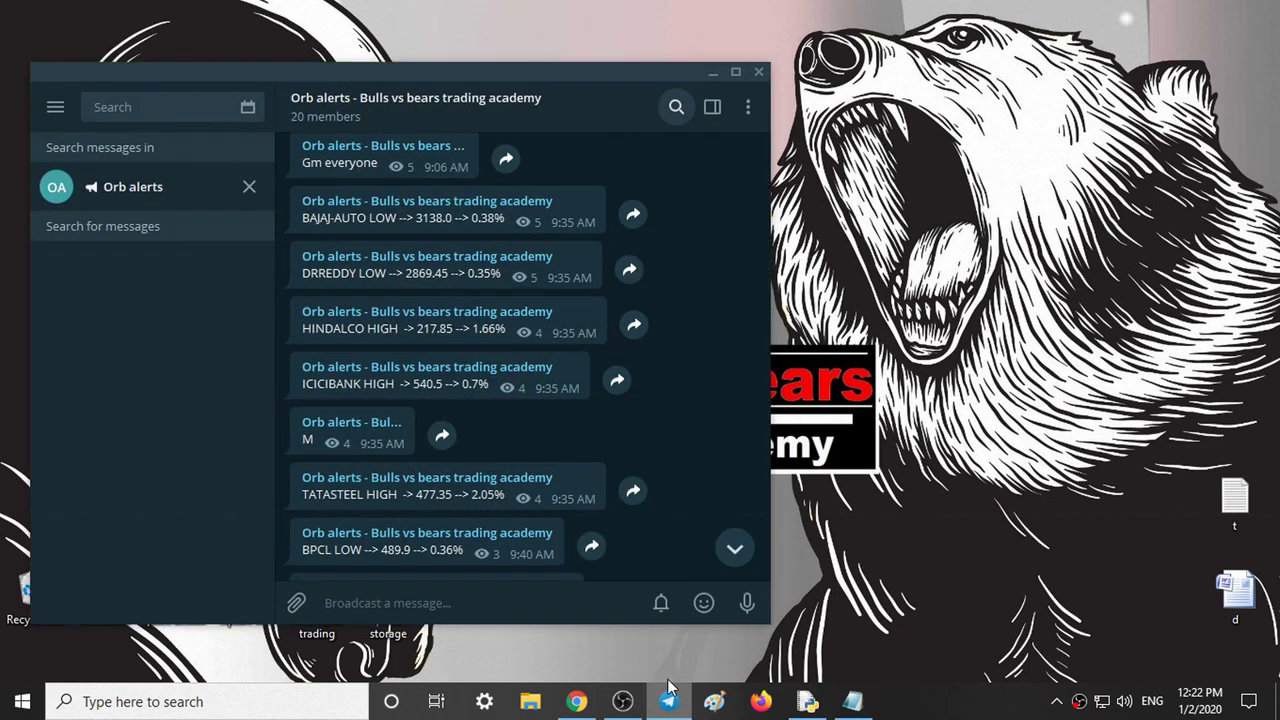
scroll(522, 302, "down", 1)
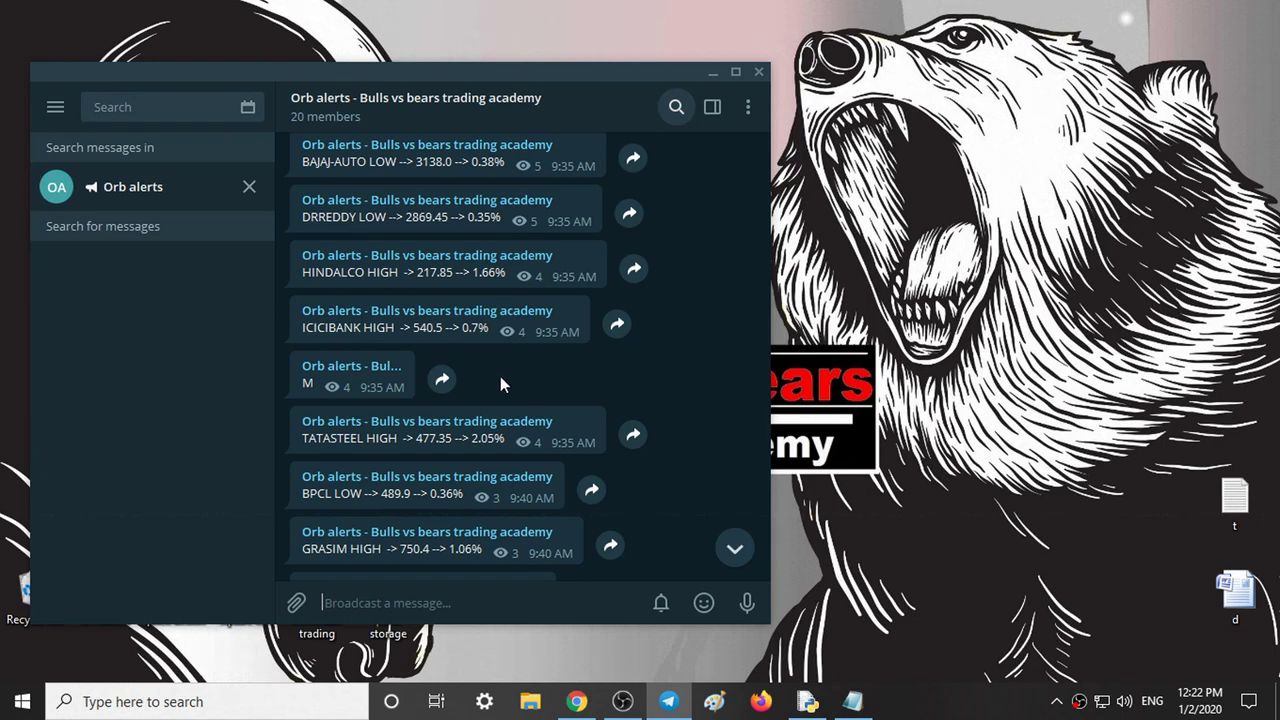
scroll(520, 378, "up", 2)
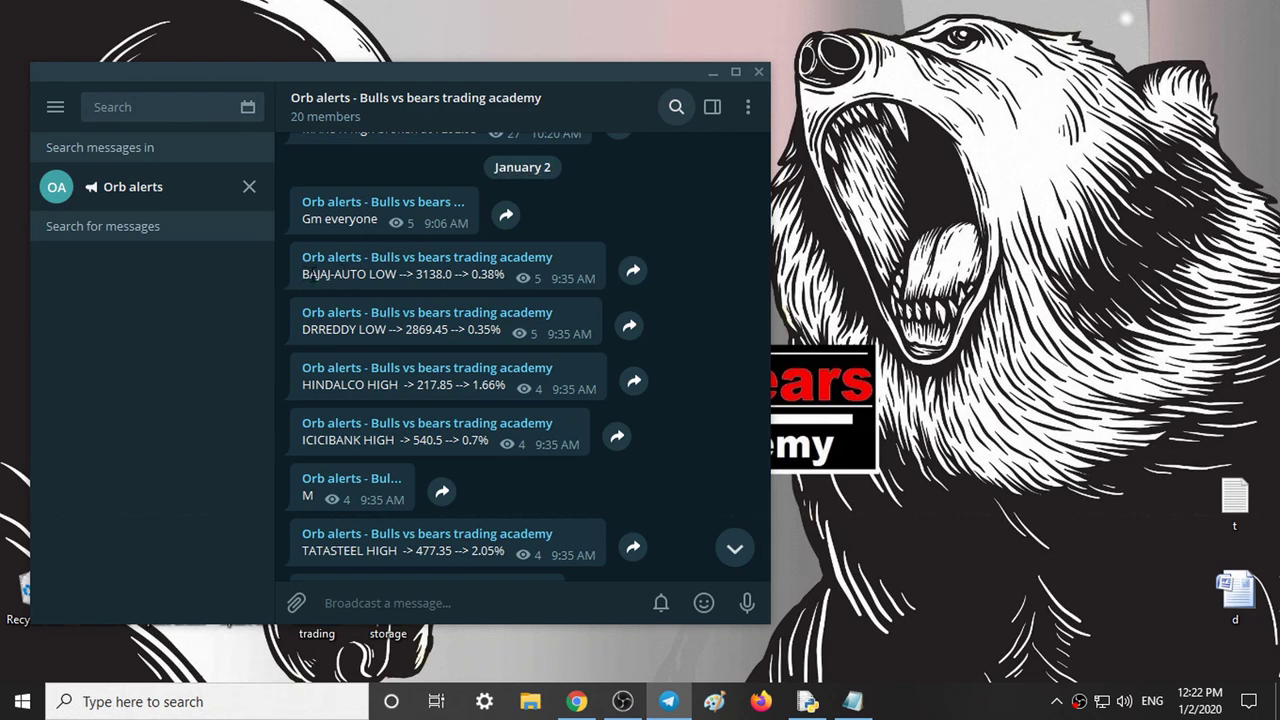
left_click_drag(302, 274, 367, 274)
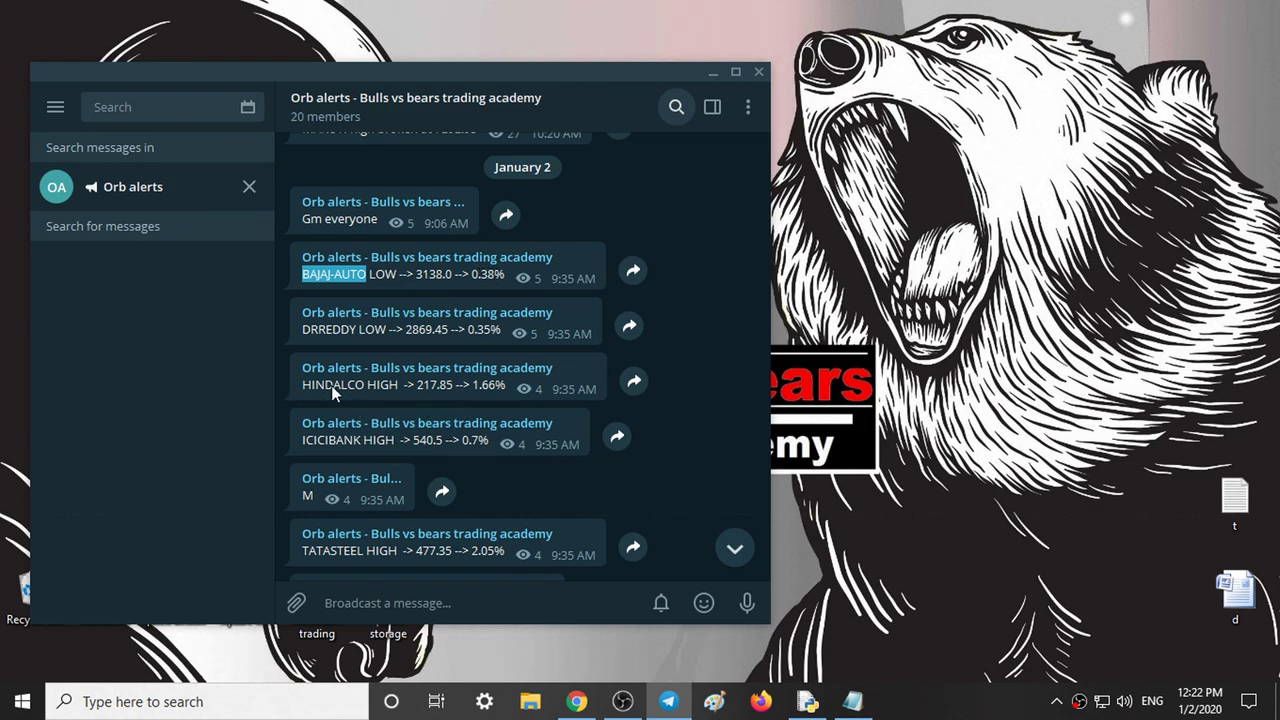
left_click_drag(302, 387, 363, 390)
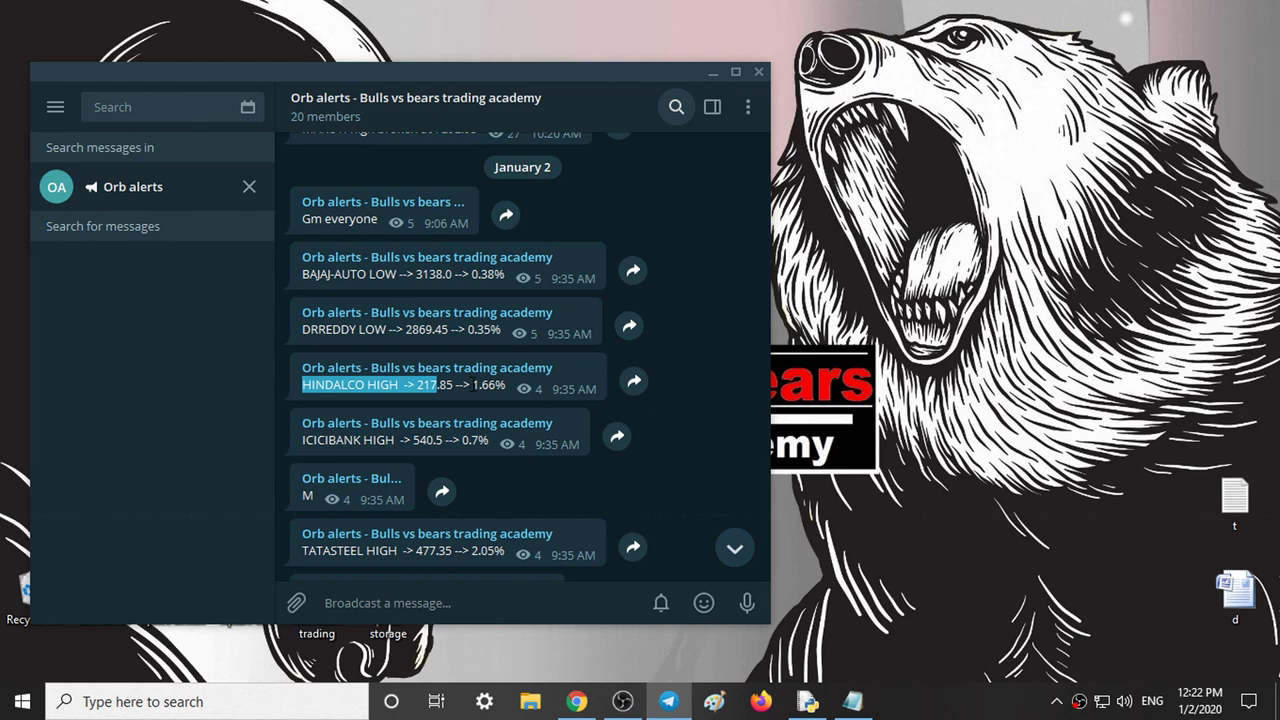
left_click_drag(472, 386, 498, 386)
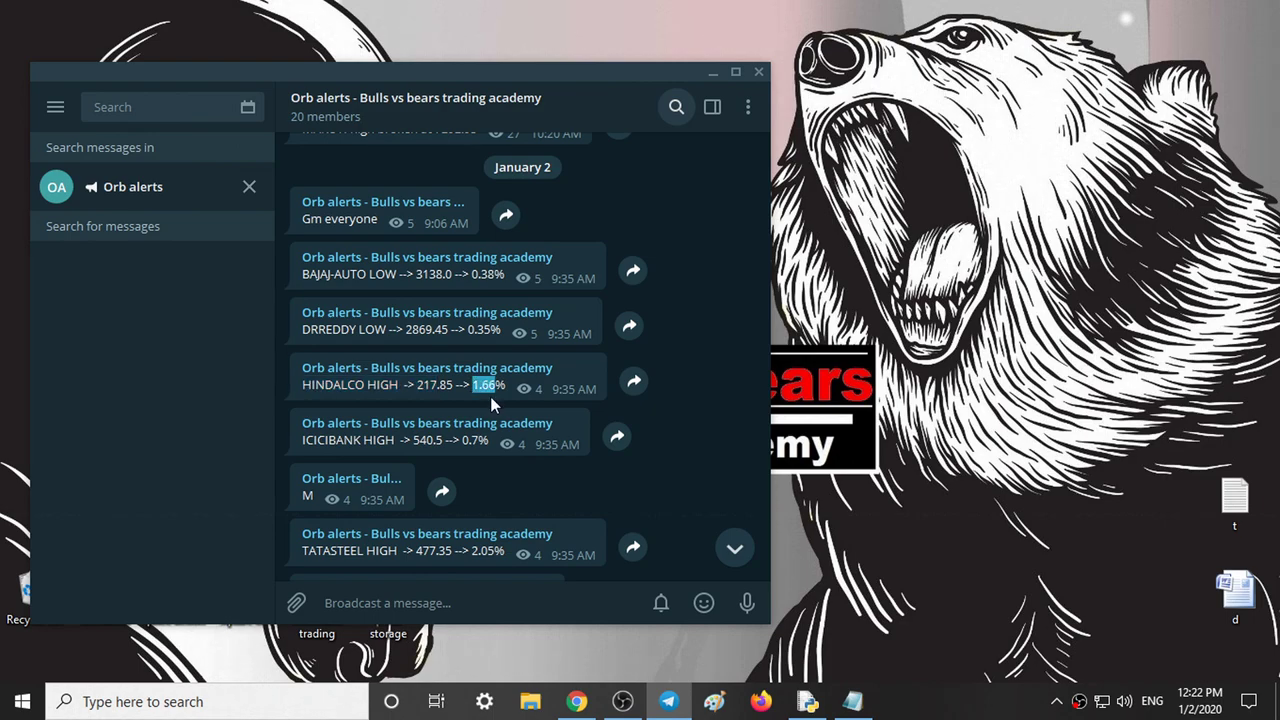
scroll(706, 355, "down", 1)
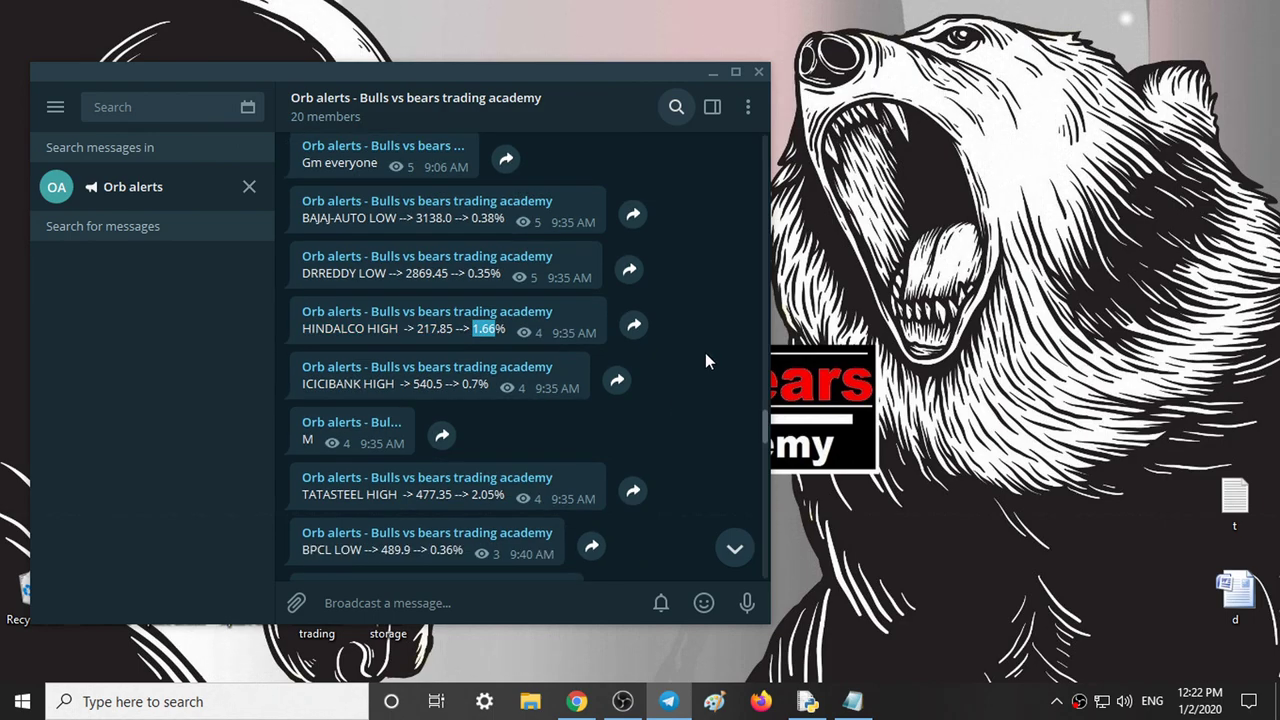
scroll(706, 355, "down", 1)
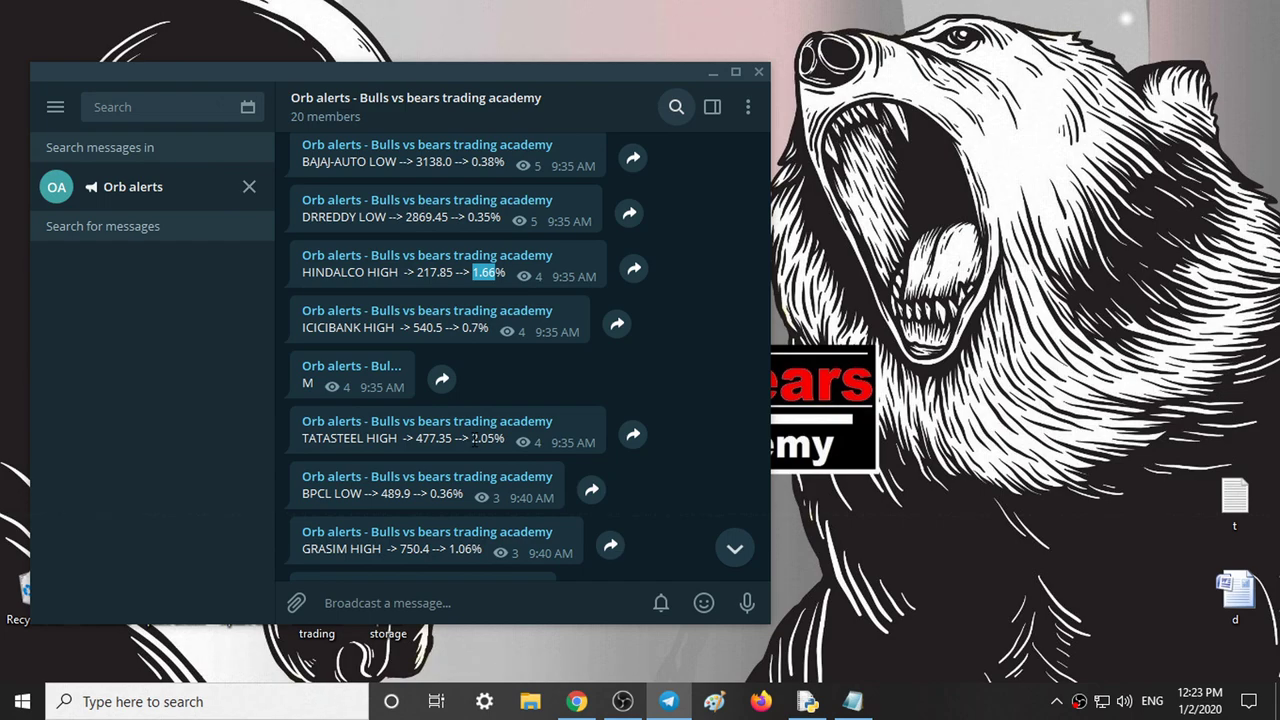
left_click_drag(473, 438, 504, 438)
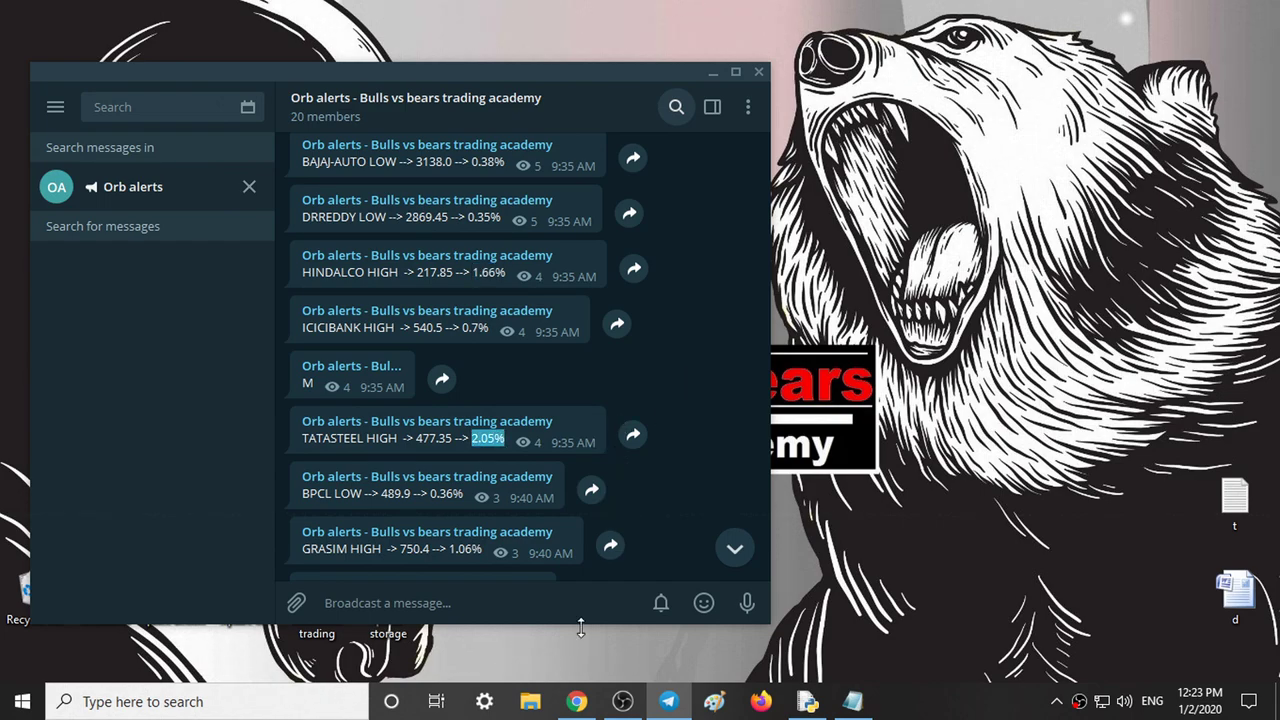
Switch to the Kite ULTRACEMCO chart and draw horizontal lines at 4113.60 and 4068.35.
left_click(578, 702)
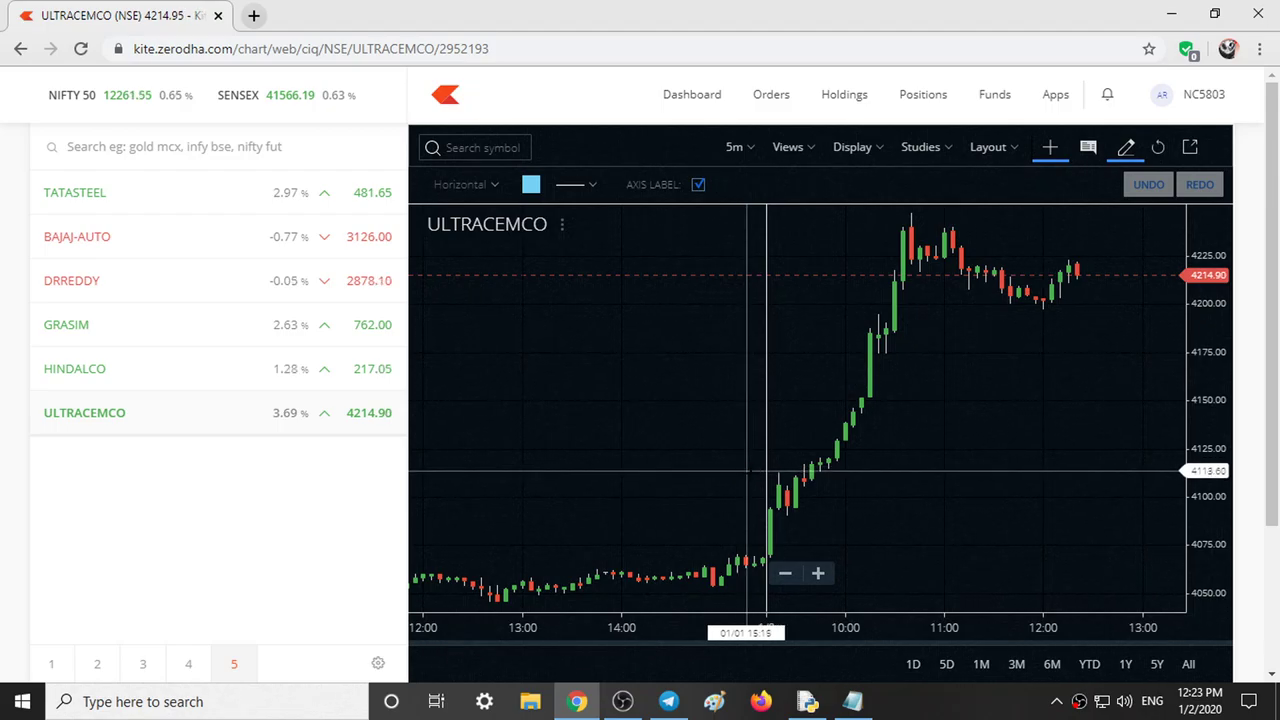
left_click(766, 471)
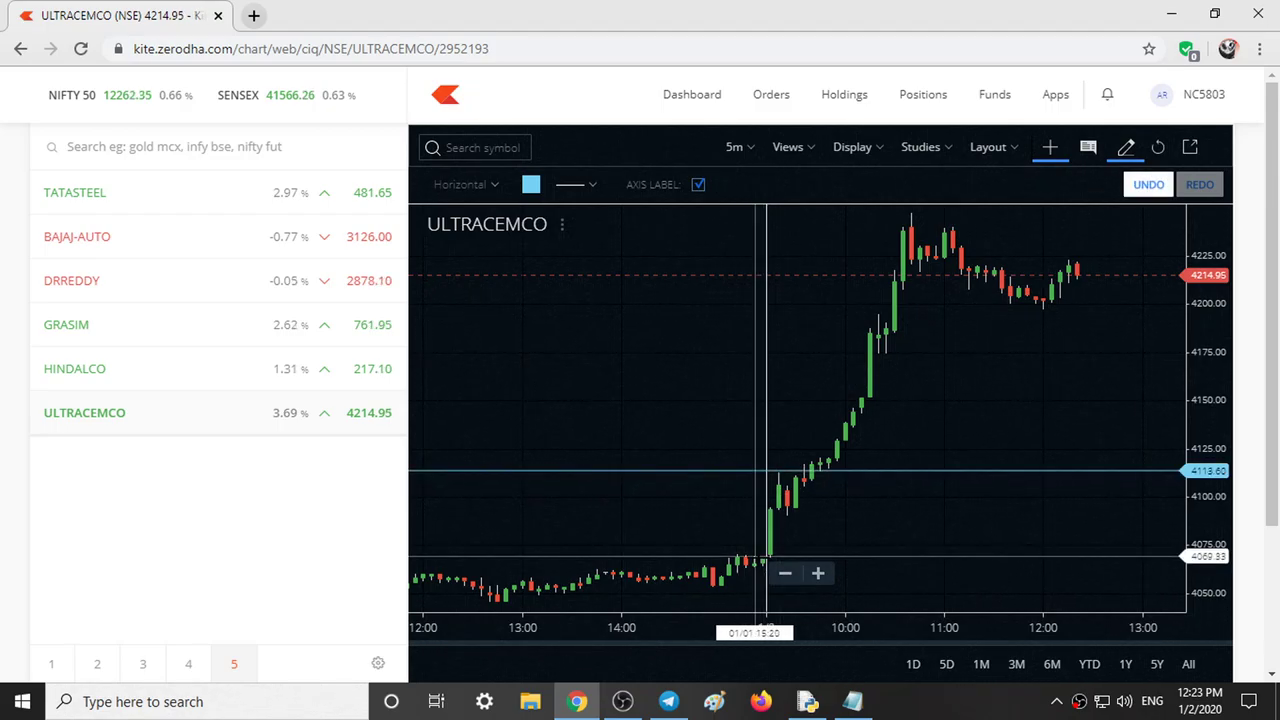
left_click(766, 558)
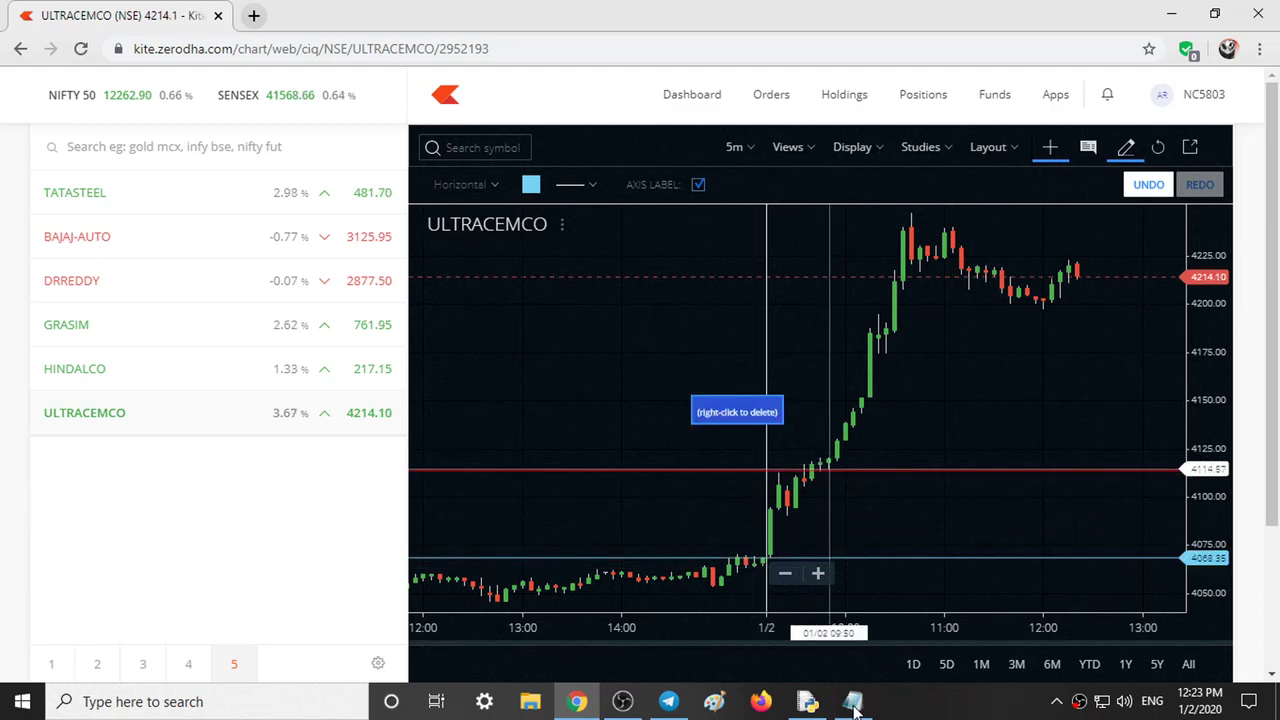
Bring Telegram's Orb alerts forward and scroll to the 9:40 AM BPCL, GRASIM and ITC alerts.
left_click(669, 702)
scroll(510, 322, "down", 1)
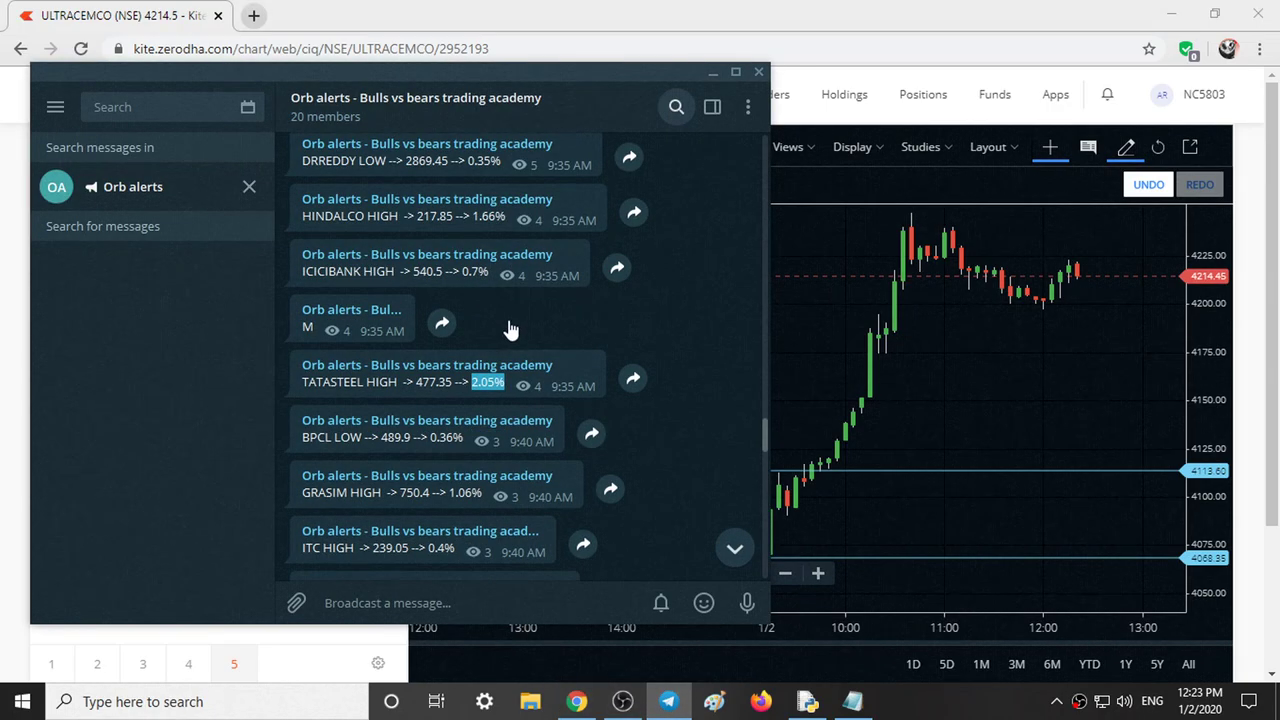
scroll(512, 323, "down", 1)
scroll(490, 400, "up", 3)
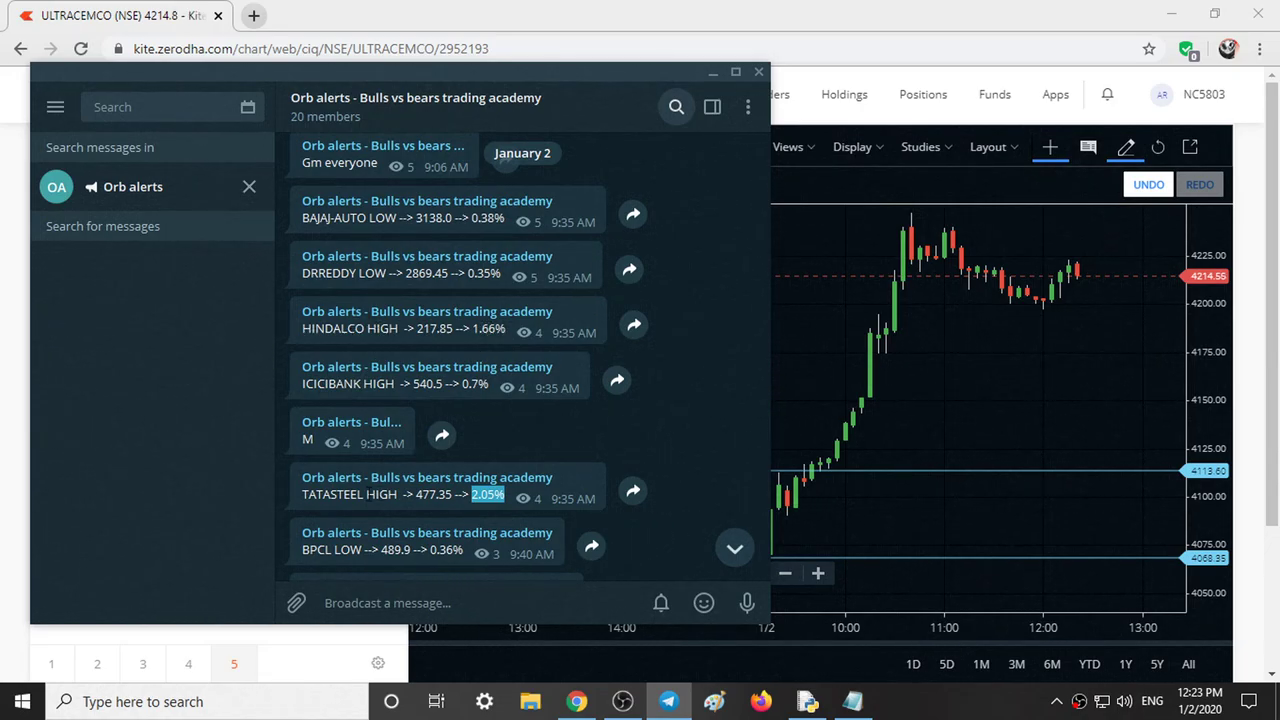
scroll(490, 490, "down", 1)
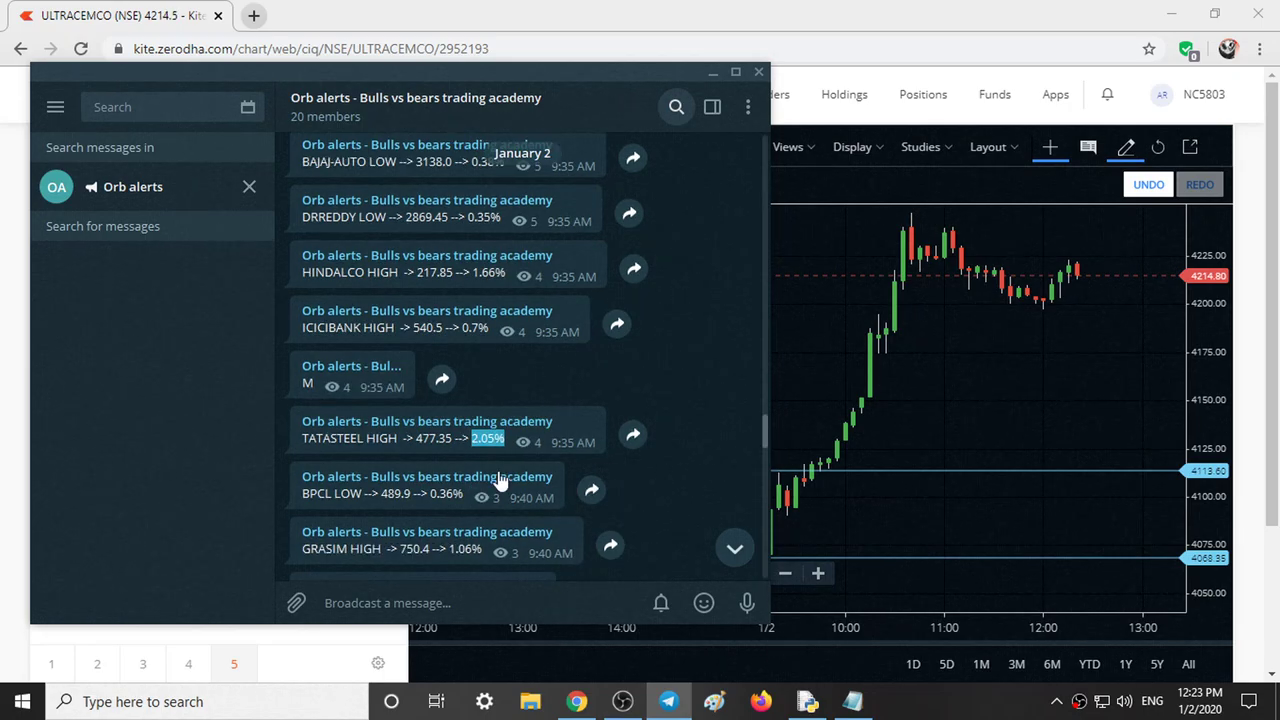
left_click(548, 444)
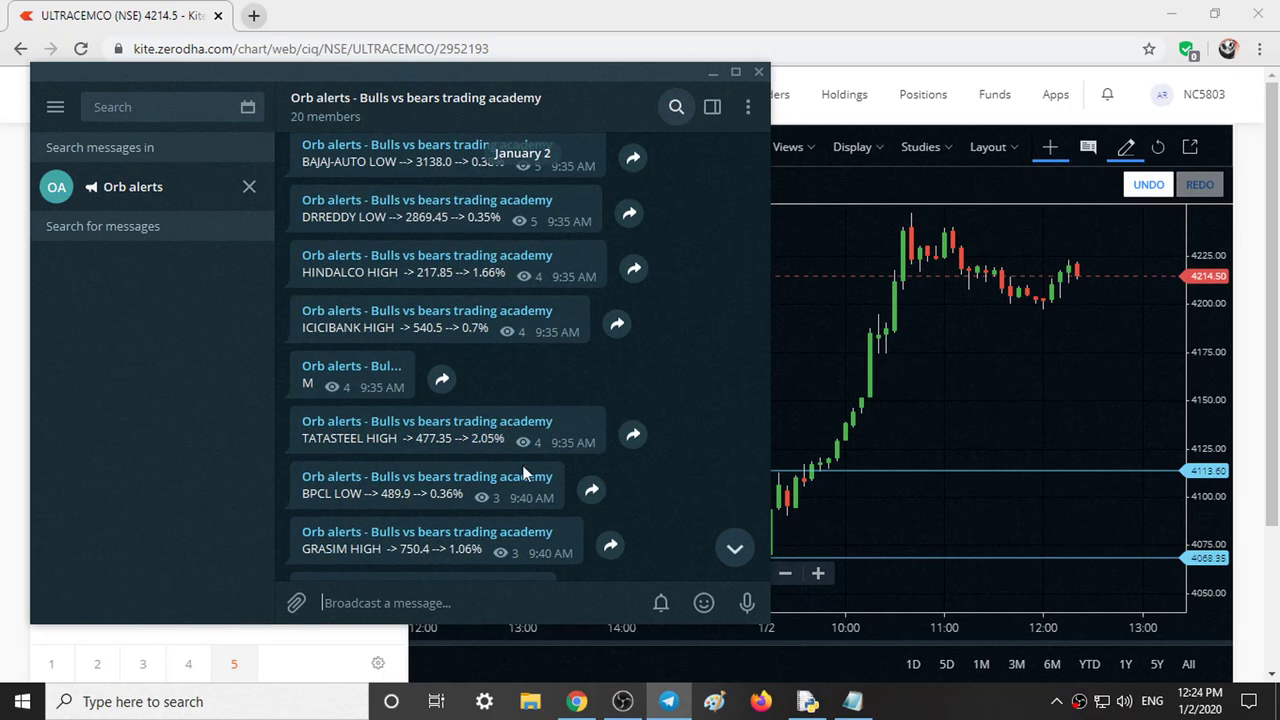
scroll(445, 495, "down", 1)
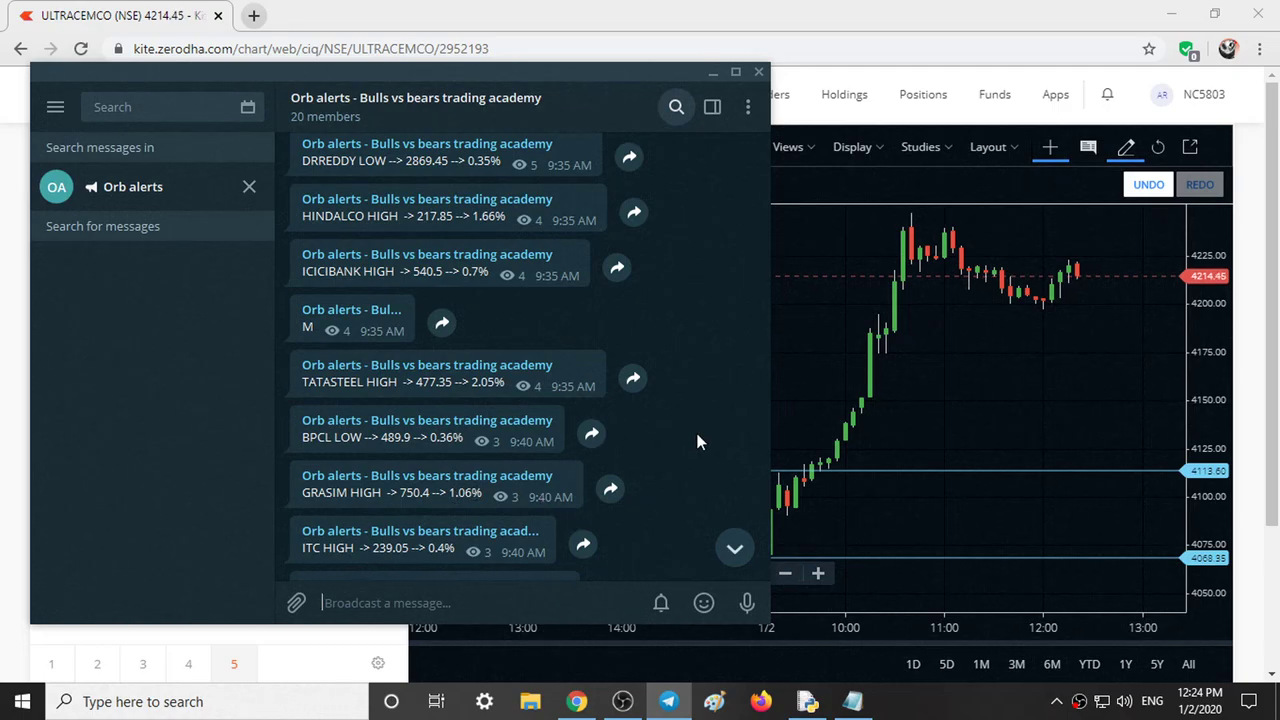
Add a 4189.49 level, then open HINDALCO's 5-minute chart and mark 217.46 and 215.97.
left_click(862, 310)
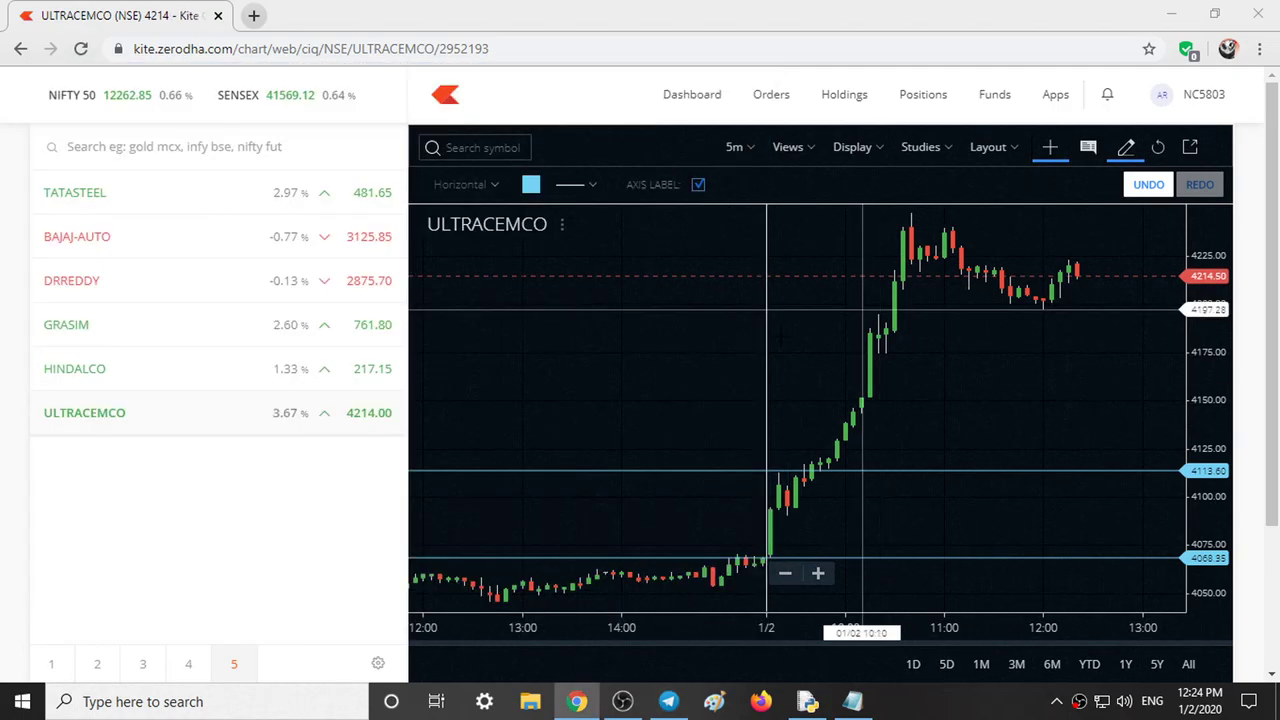
left_click(775, 324)
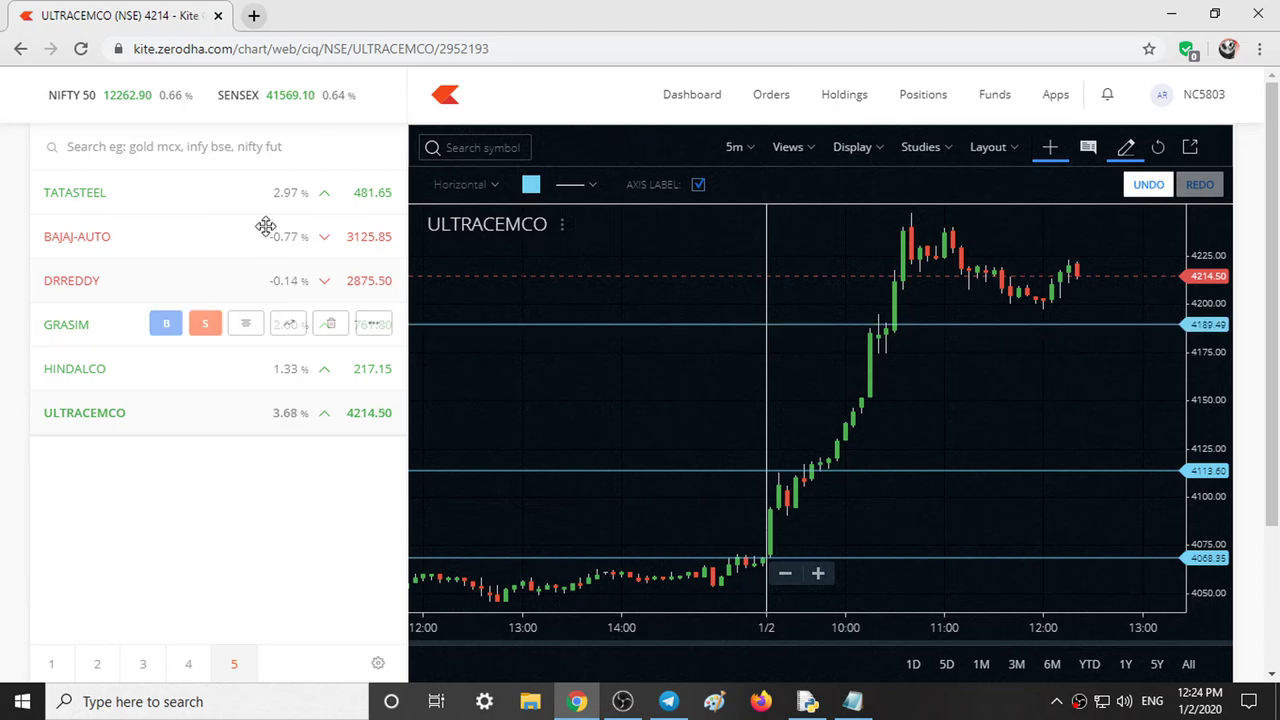
left_click(287, 371)
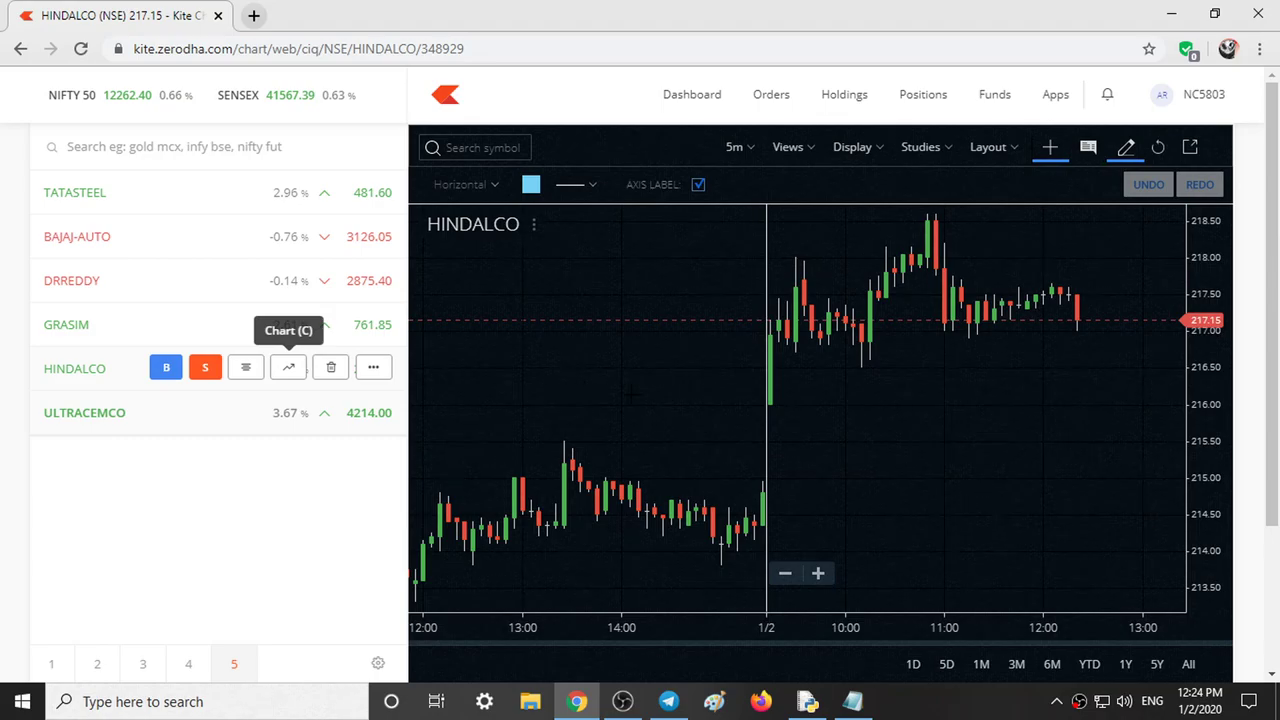
left_click(766, 297)
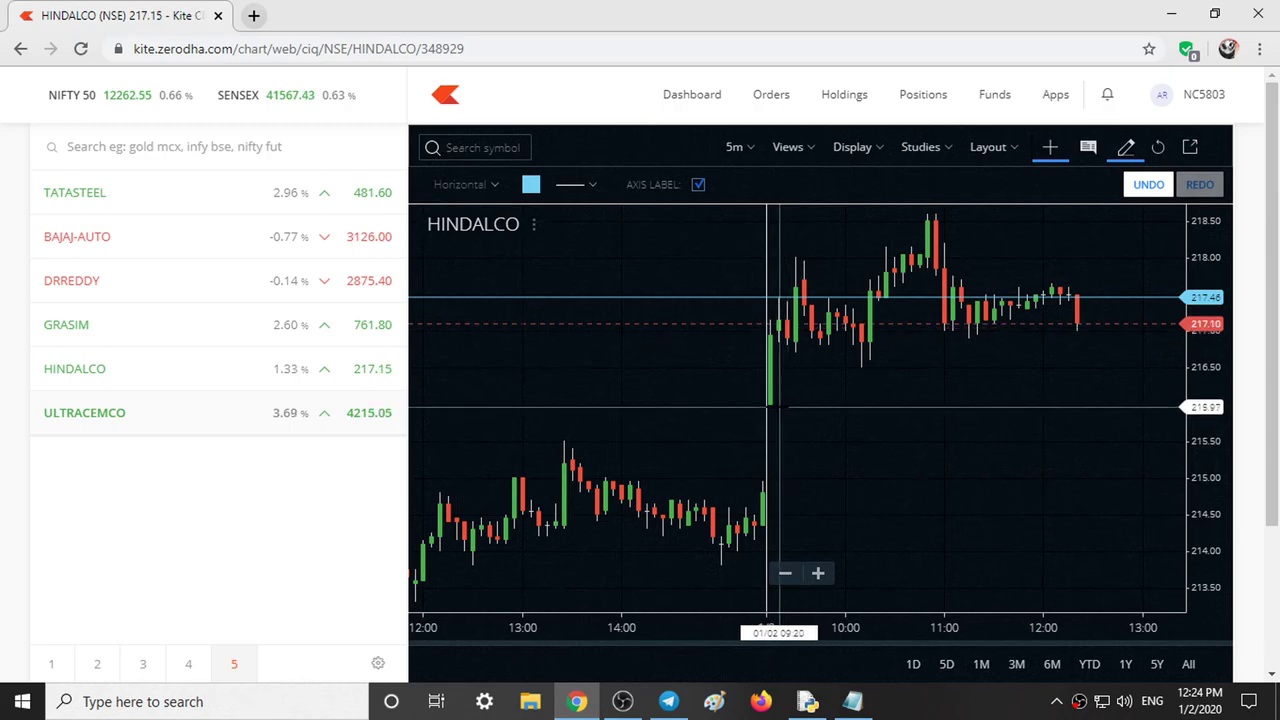
left_click(767, 407)
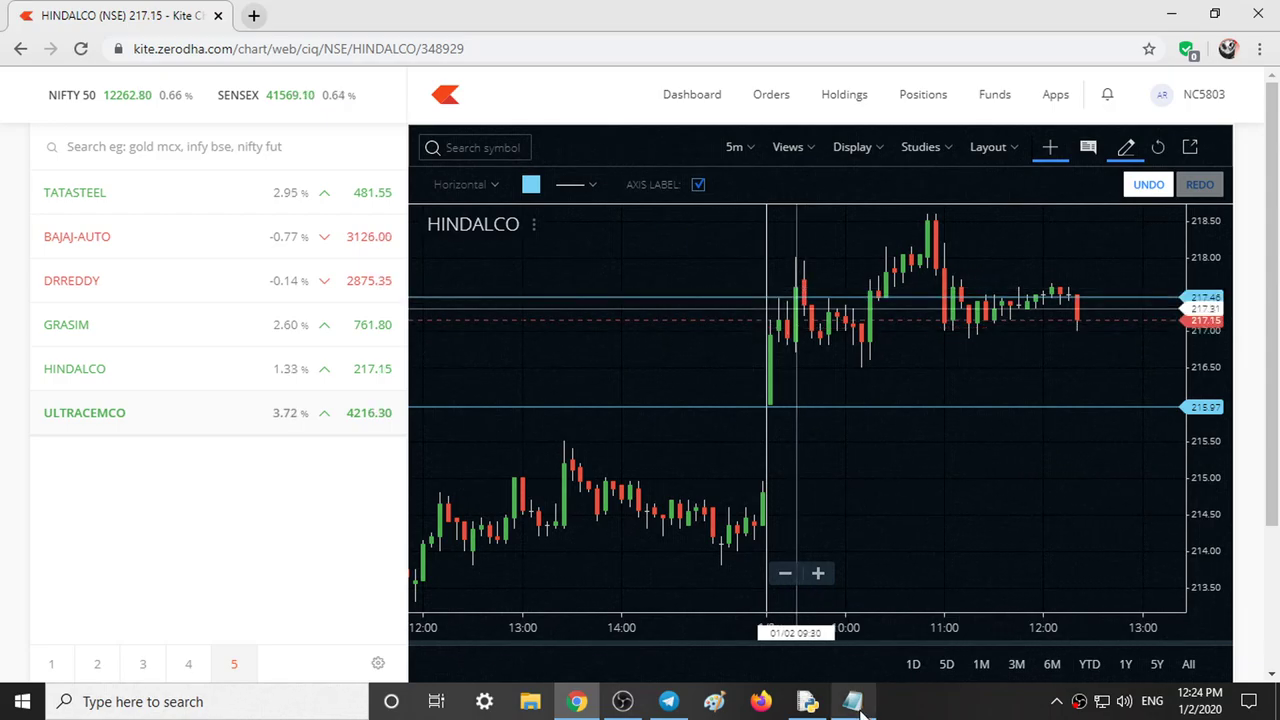
Highlight Telegram's HINDALCO HIGH 217.85, 1.66% alert, then return to the Kite chart.
left_click(668, 701)
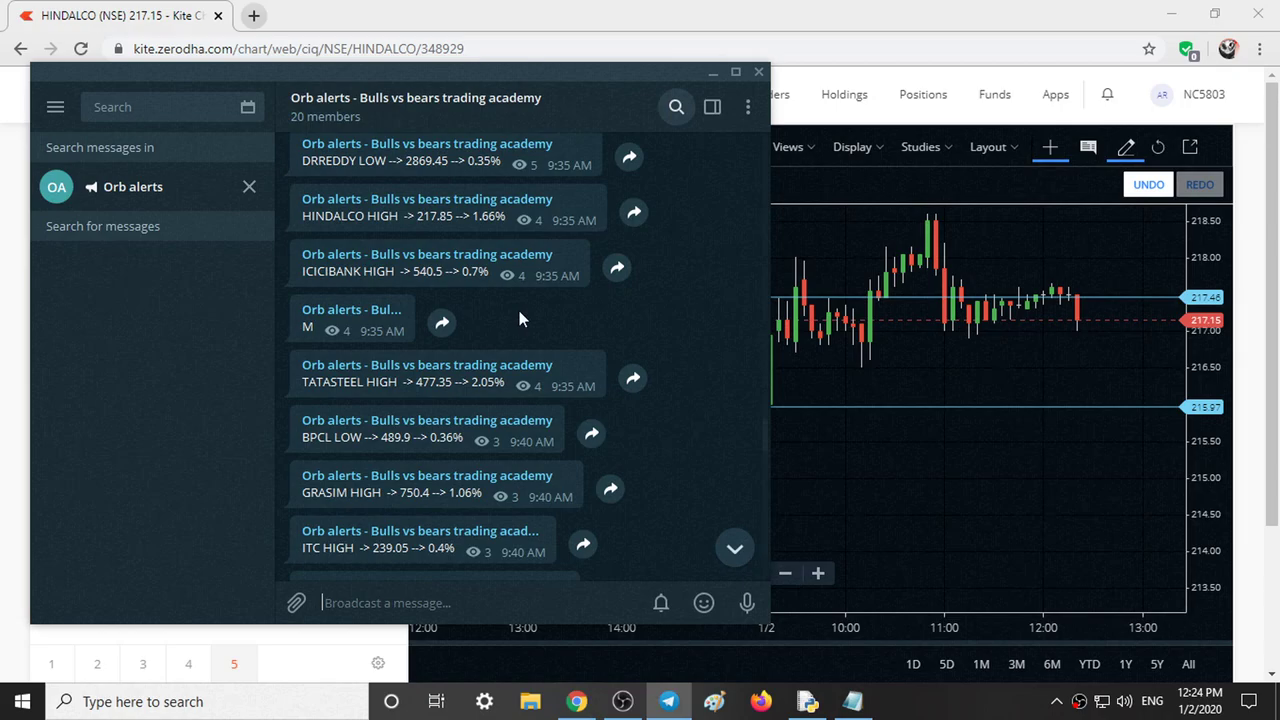
scroll(520, 320, "up", 1)
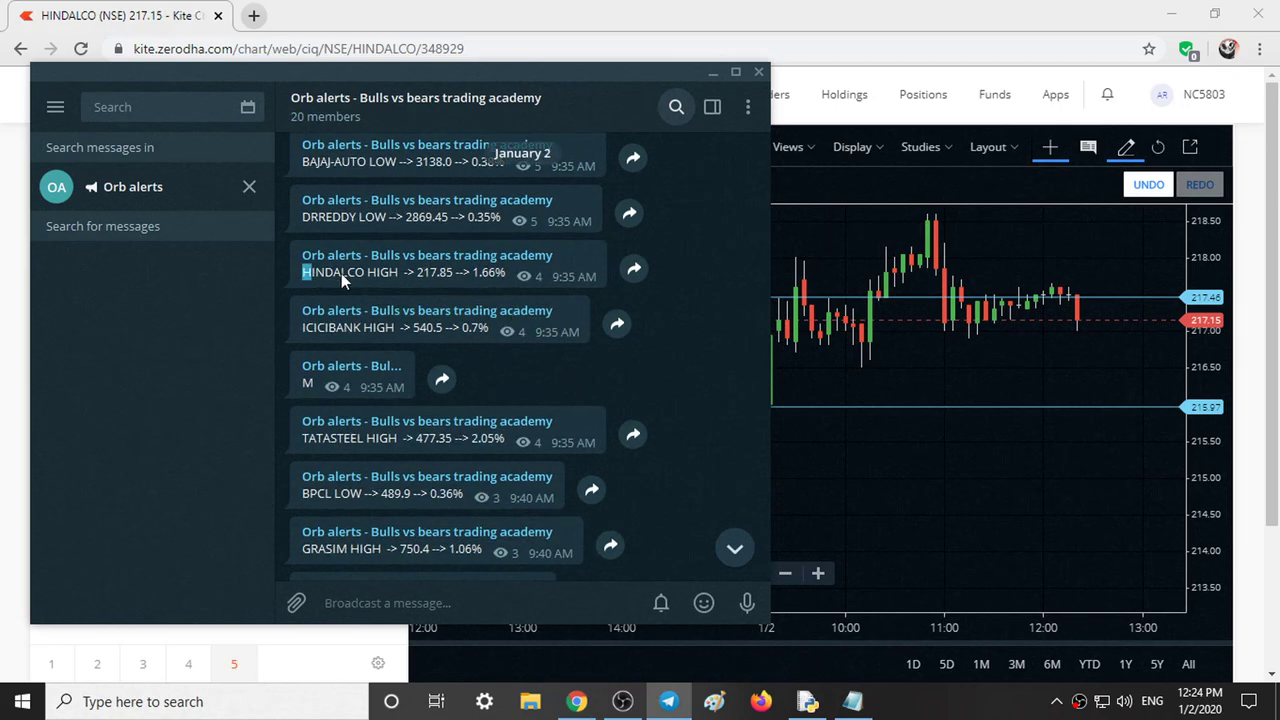
left_click_drag(302, 272, 498, 282)
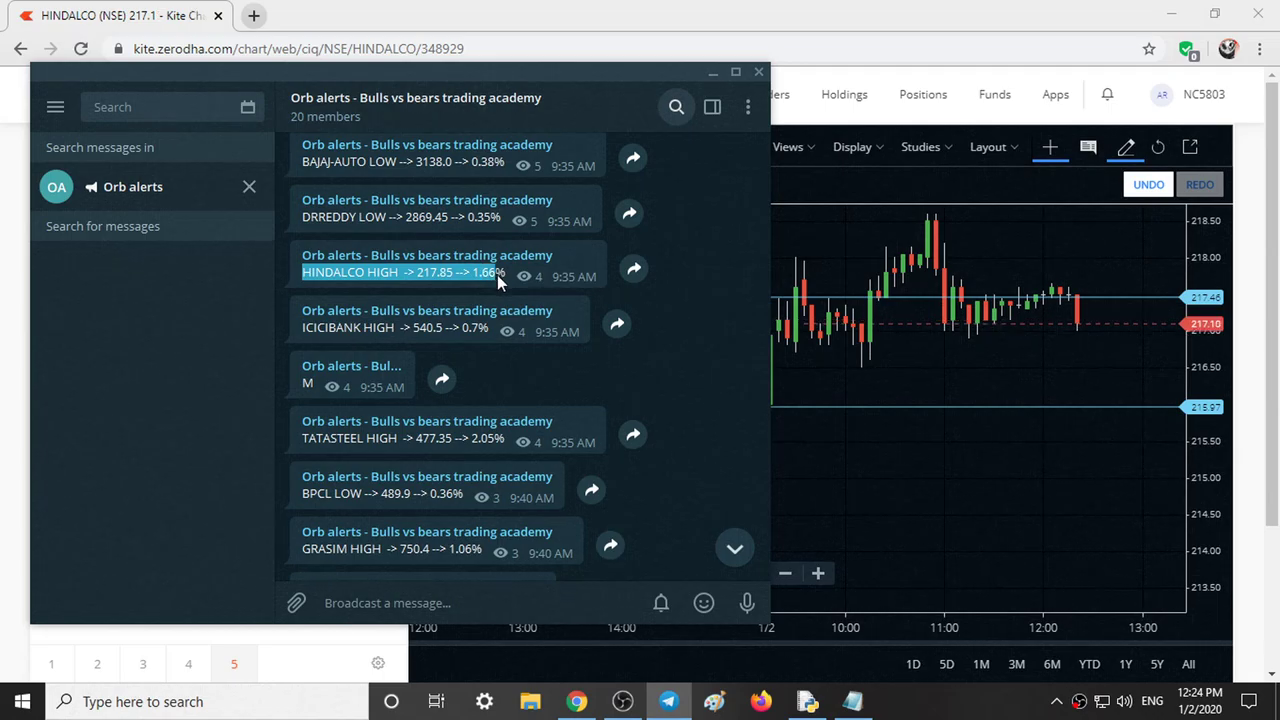
left_click(893, 338)
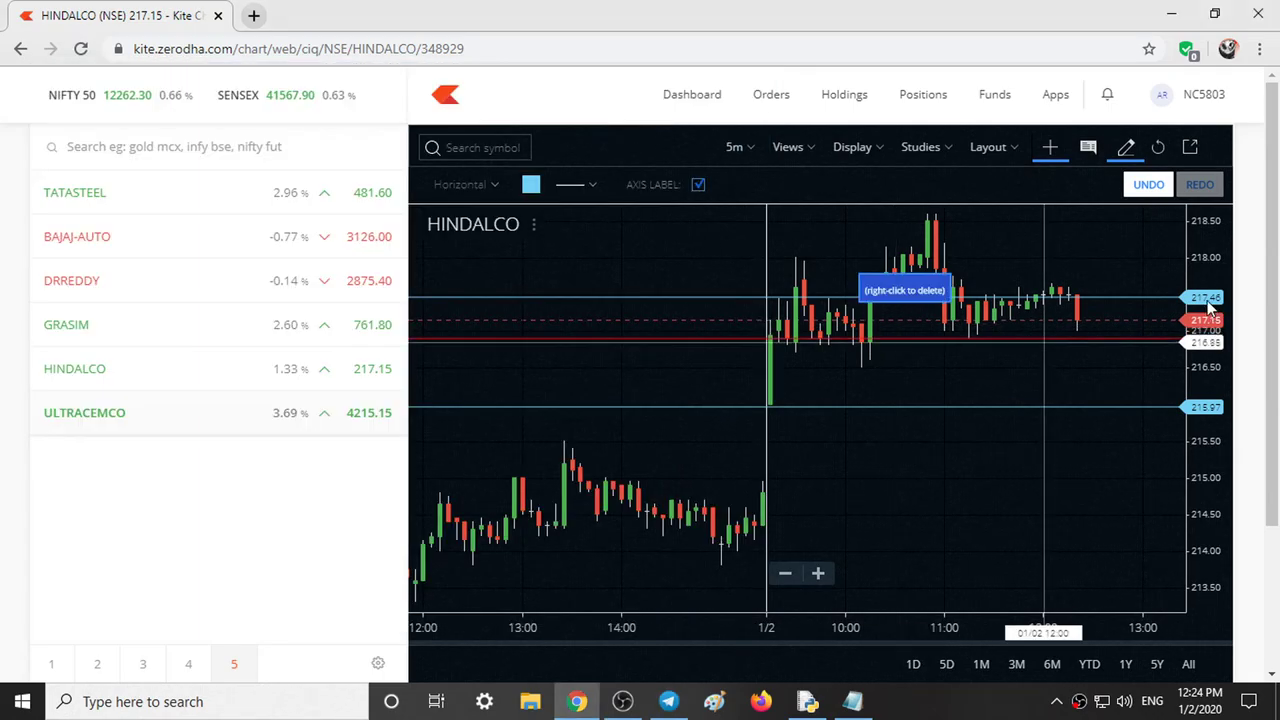
Add a 216.90 level to HINDALCO and measure the opening gap-up move with Measure.
left_click(886, 298)
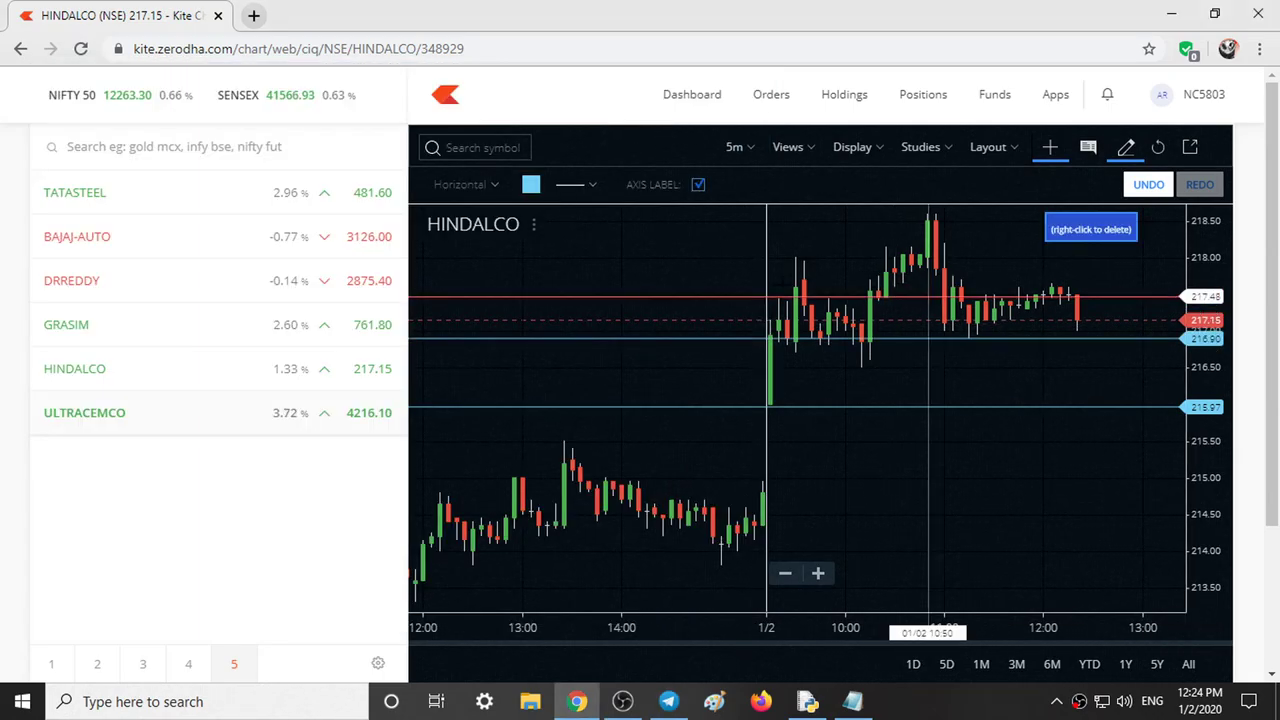
left_click(462, 184)
scroll(500, 277, "up", 3)
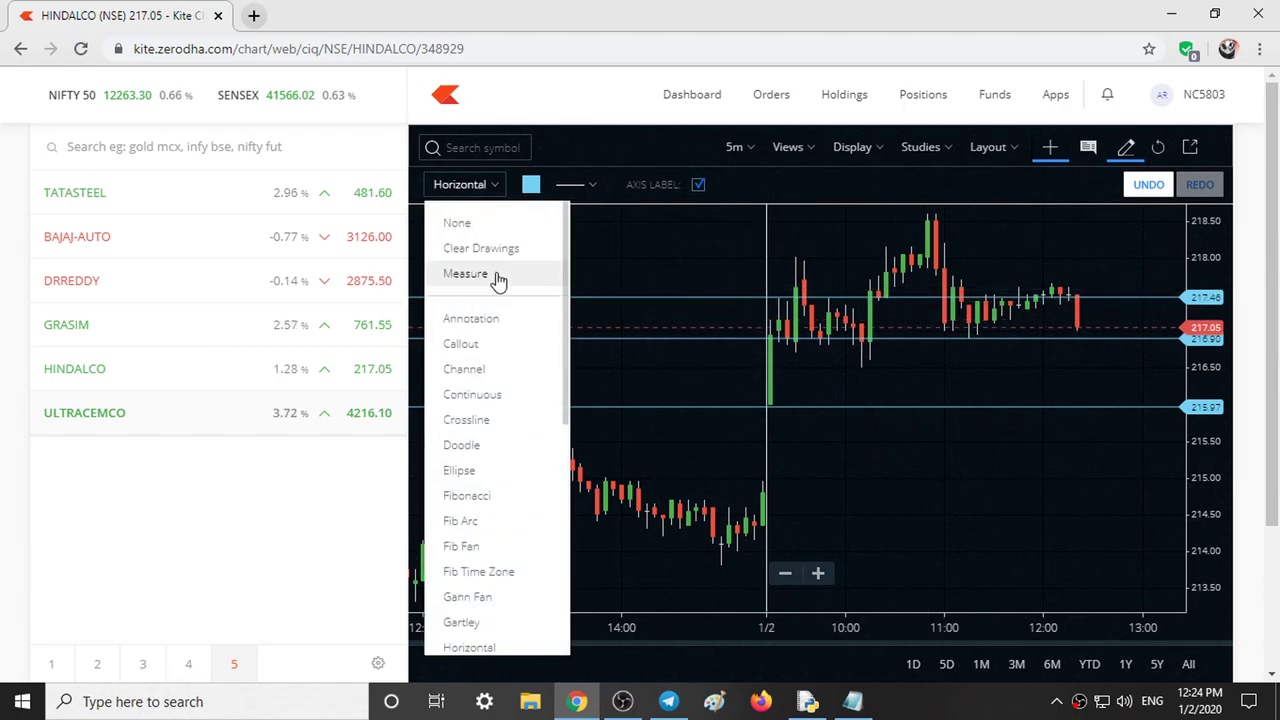
left_click(480, 273)
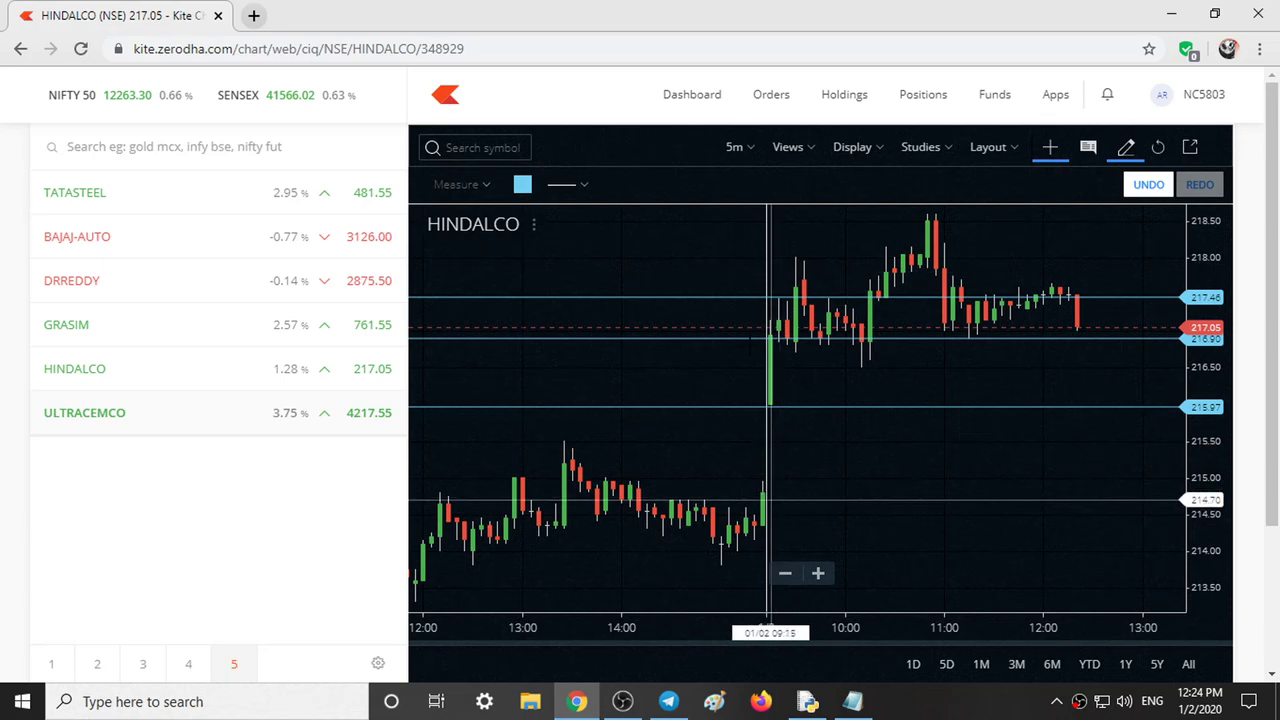
left_click_drag(766, 467, 796, 290)
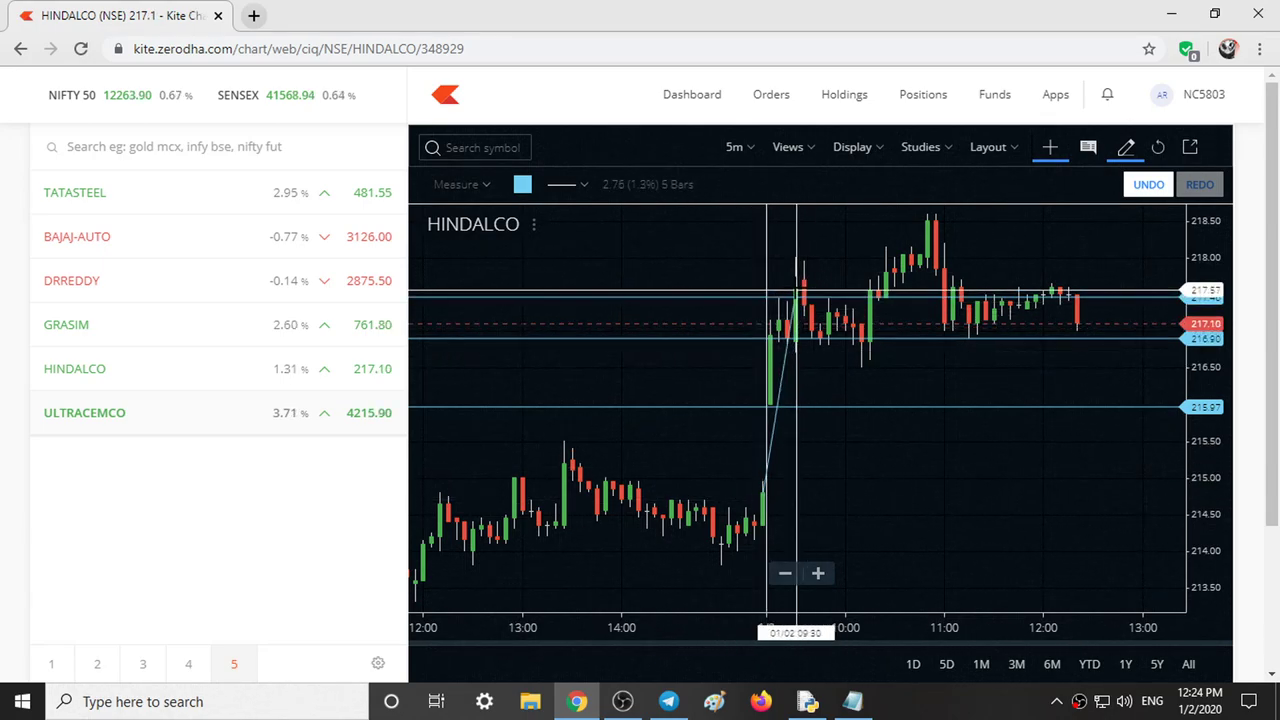
left_click(796, 290)
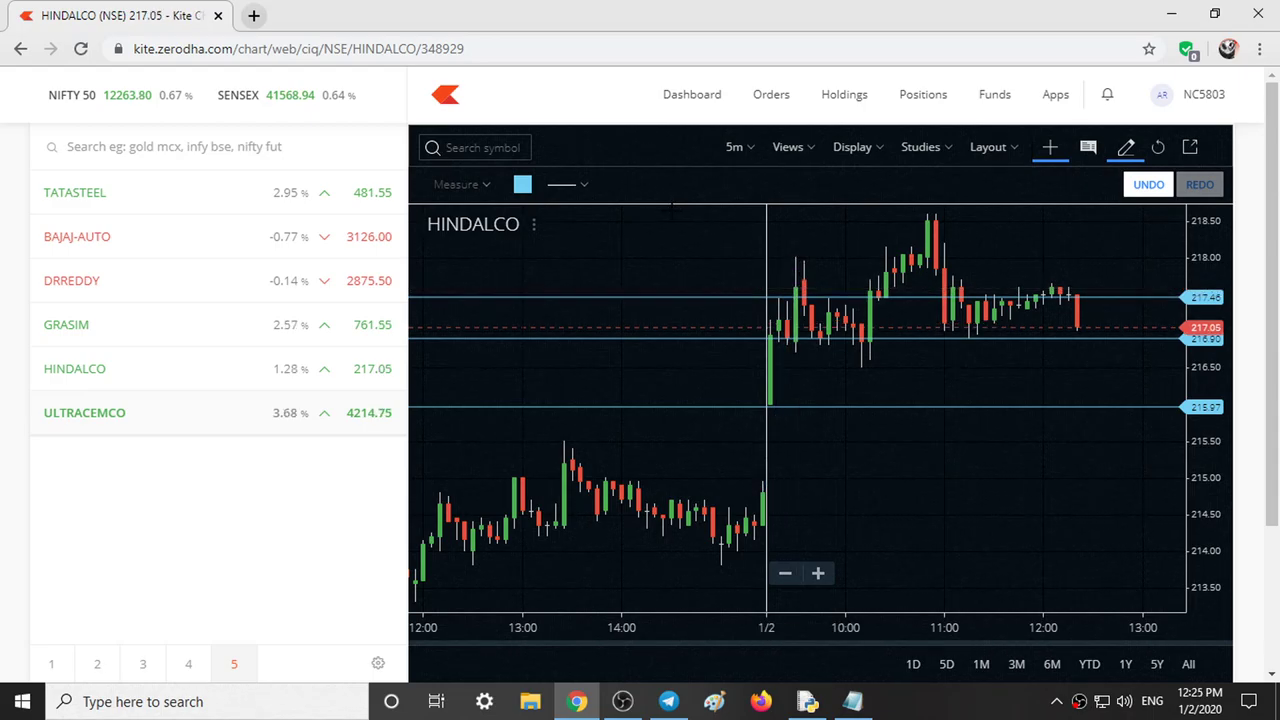
left_click(668, 701)
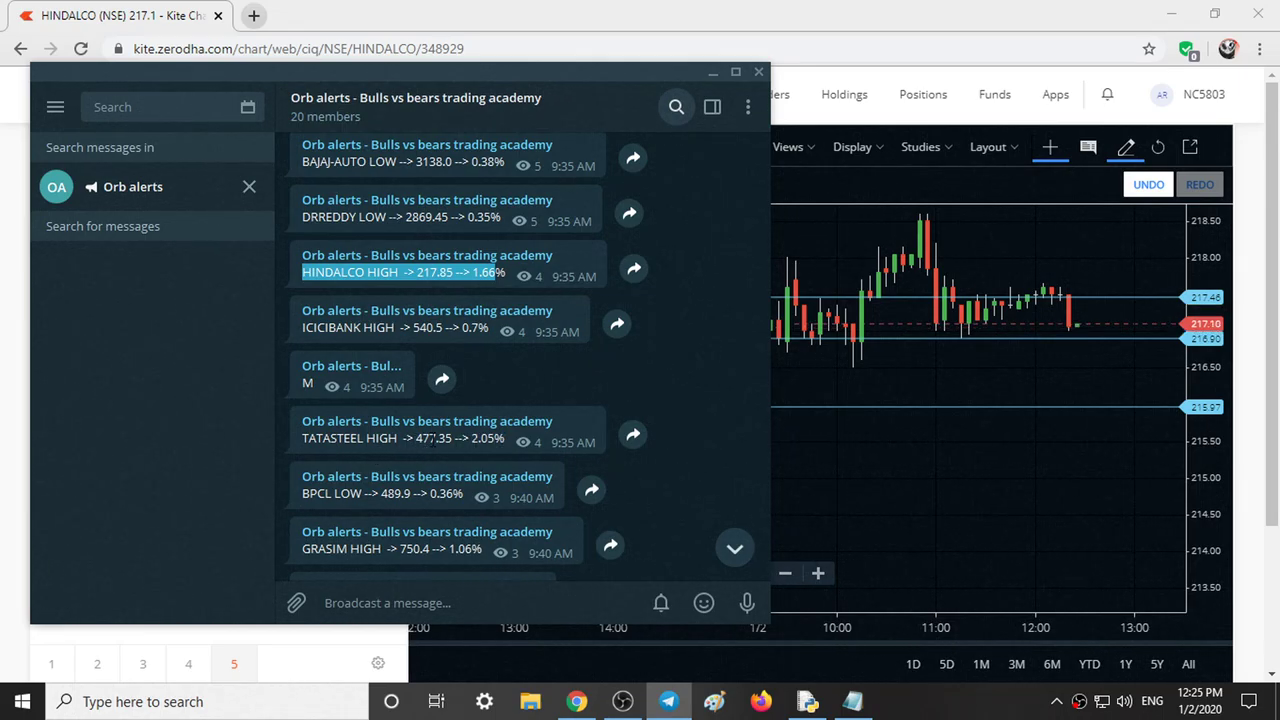
left_click(713, 75)
mouse_move(220, 236)
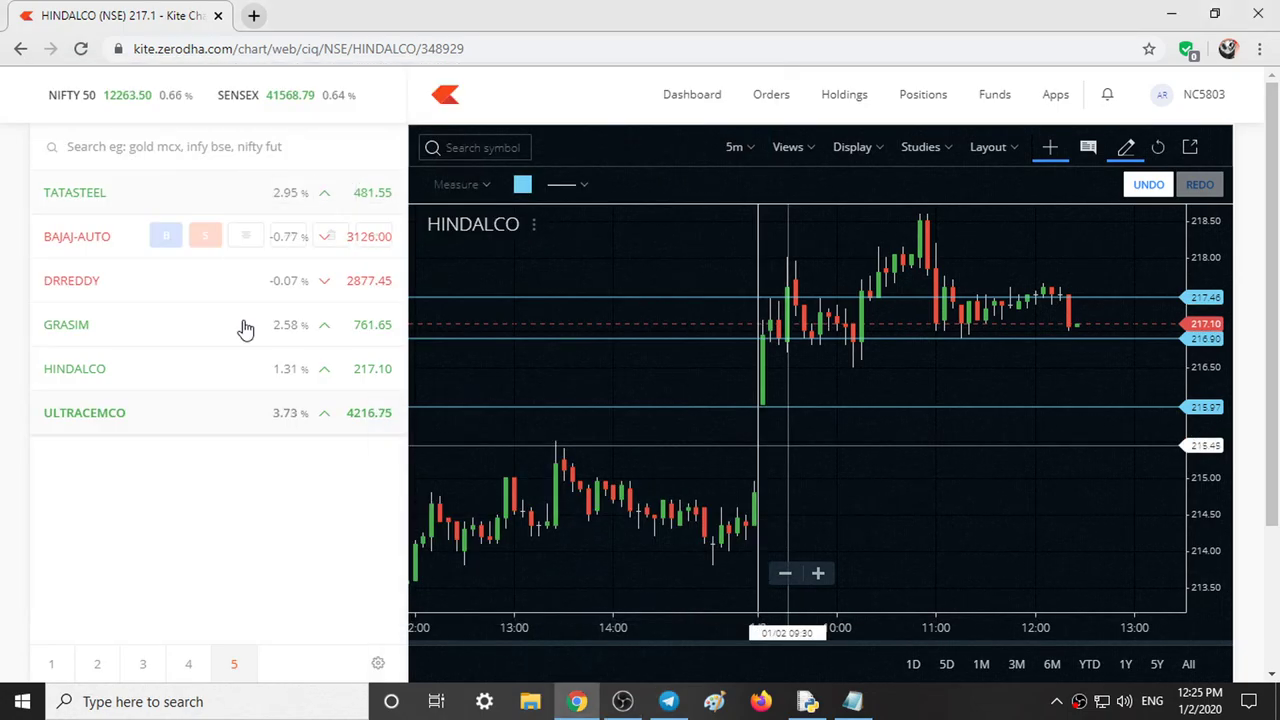
Open TATASTEEL, measure its opening move, and draw horizontal lines at 476.59 and 471.94.
left_click(290, 192)
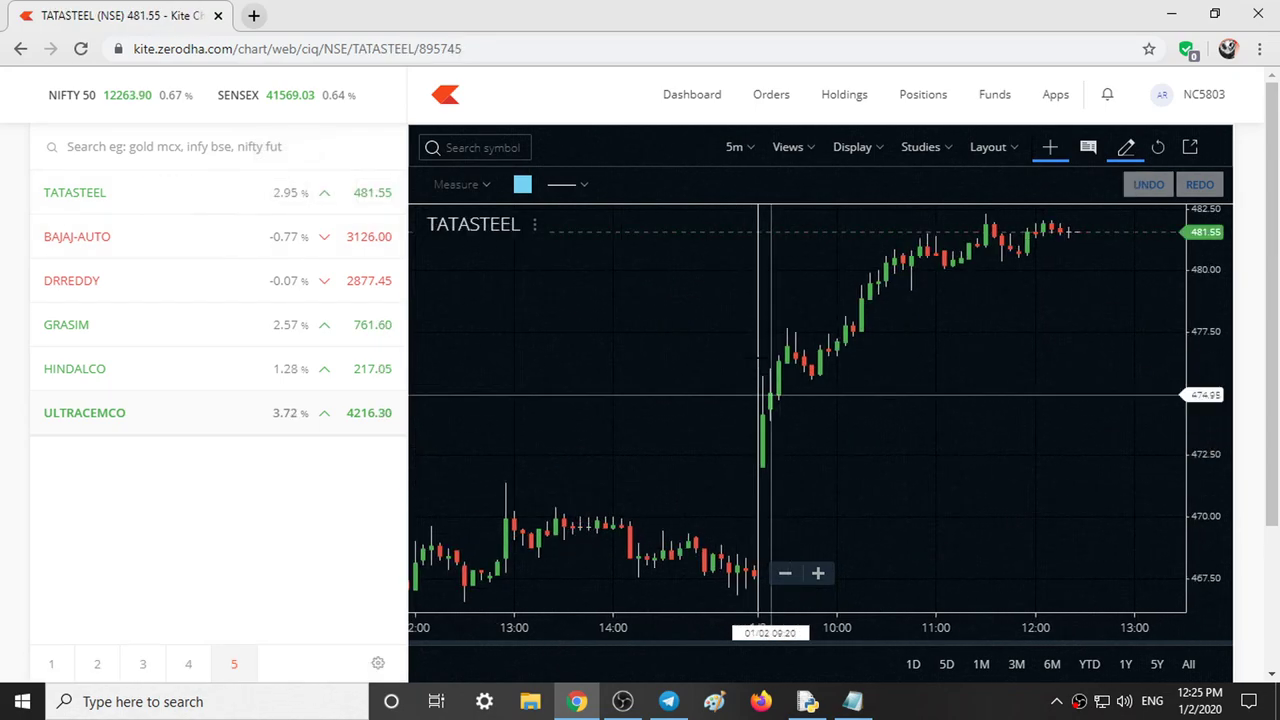
left_click_drag(762, 355, 788, 468)
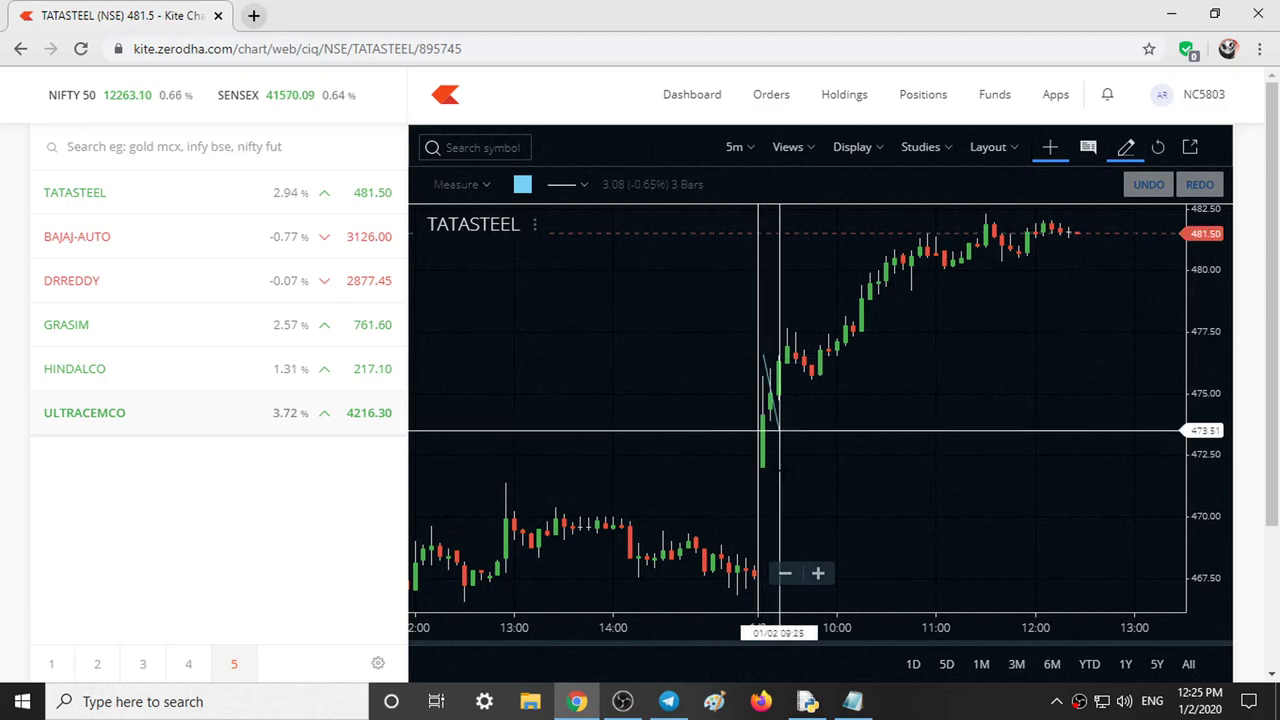
left_click(458, 184)
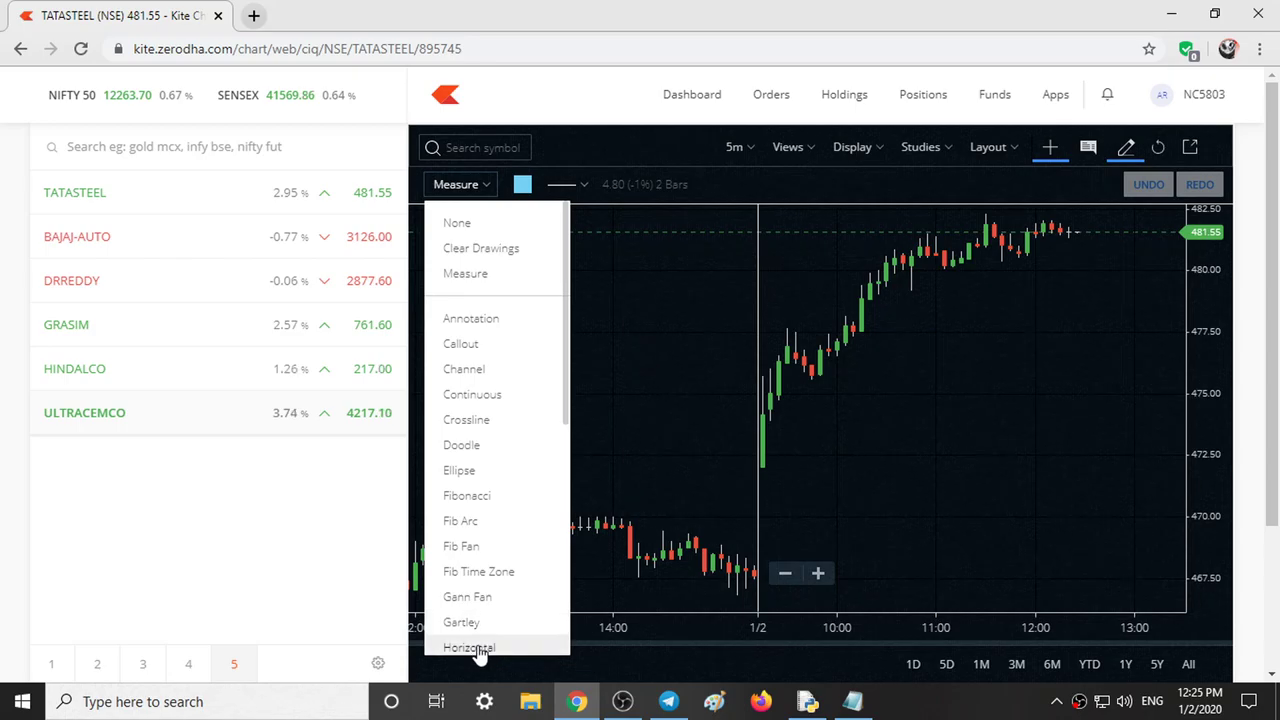
left_click(469, 647)
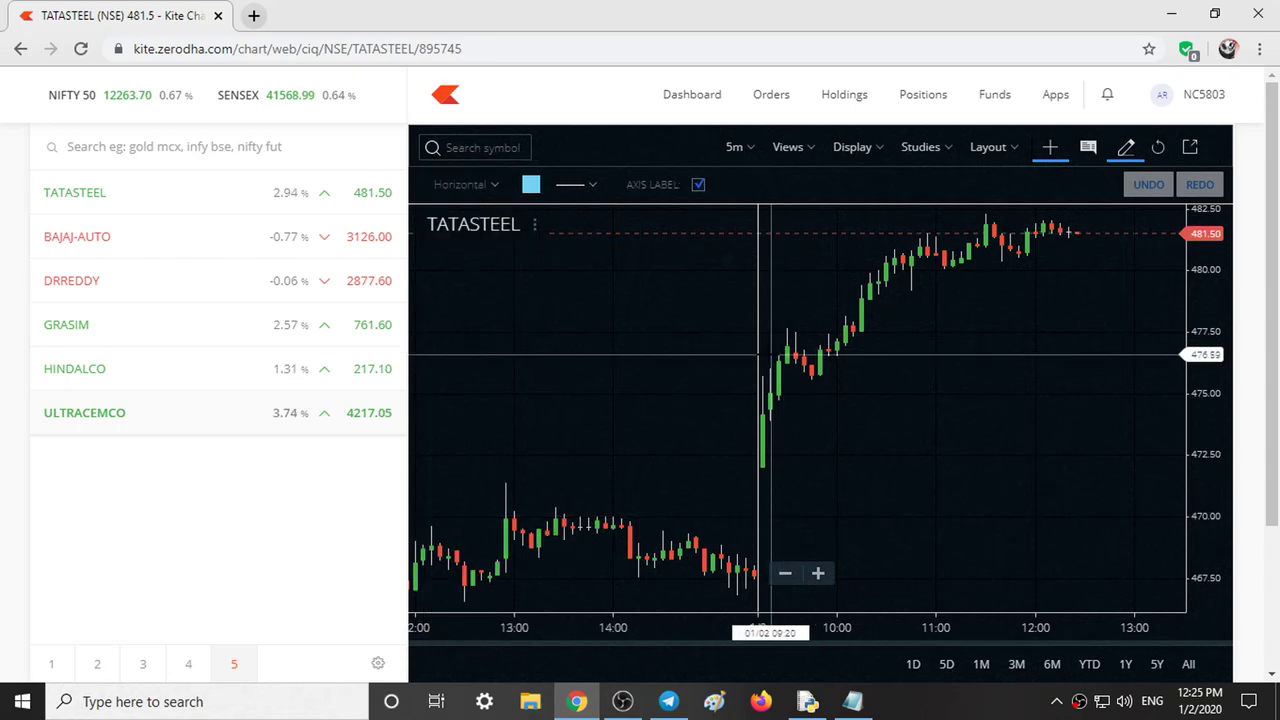
left_click(760, 354)
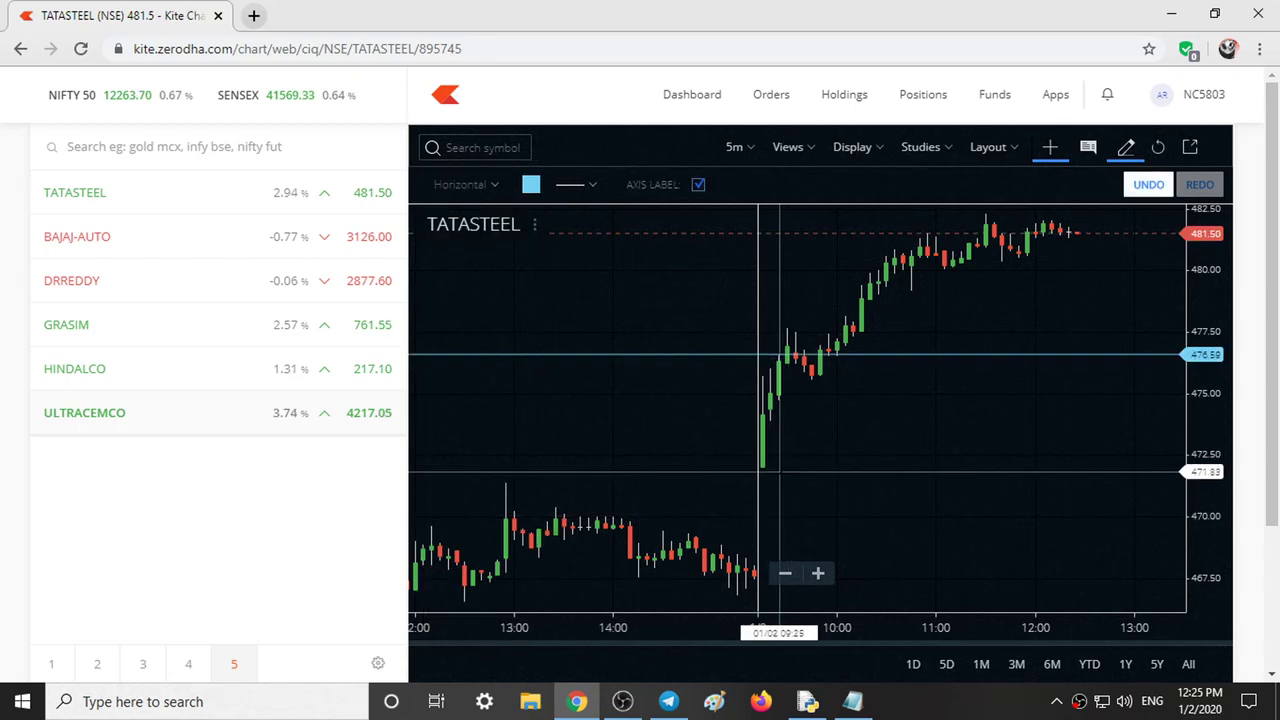
left_click(688, 468)
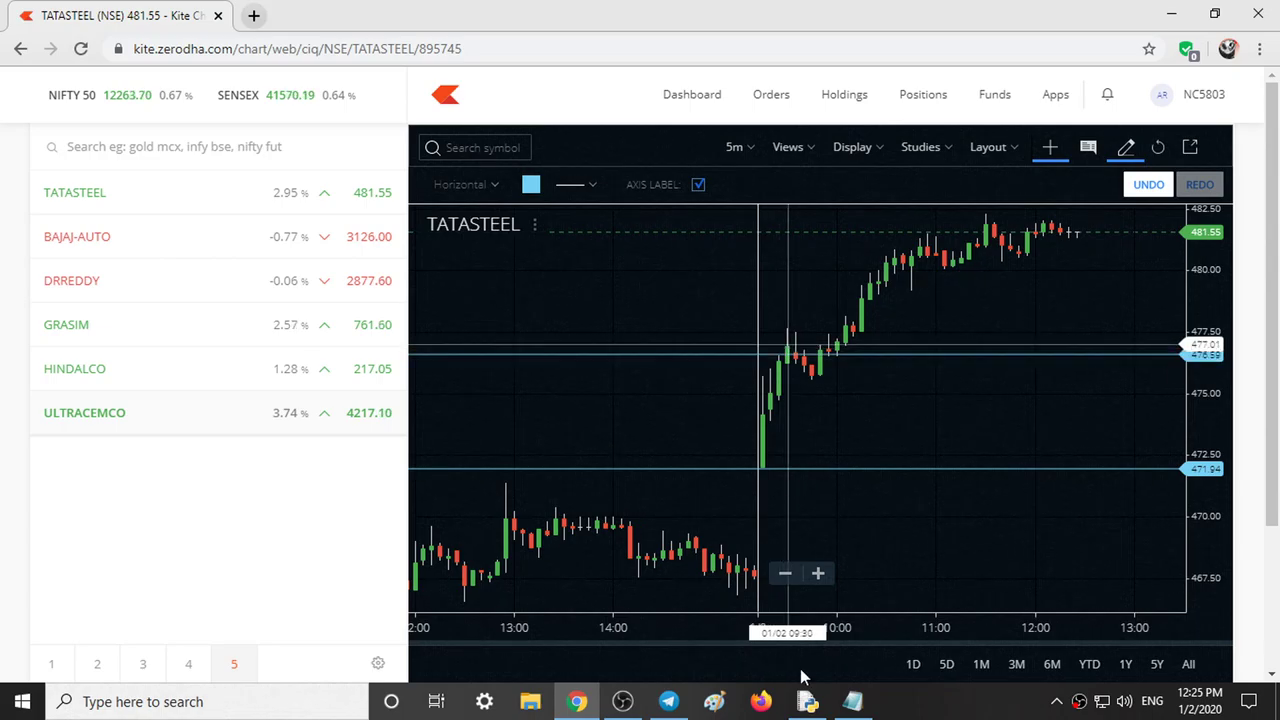
left_click(670, 704)
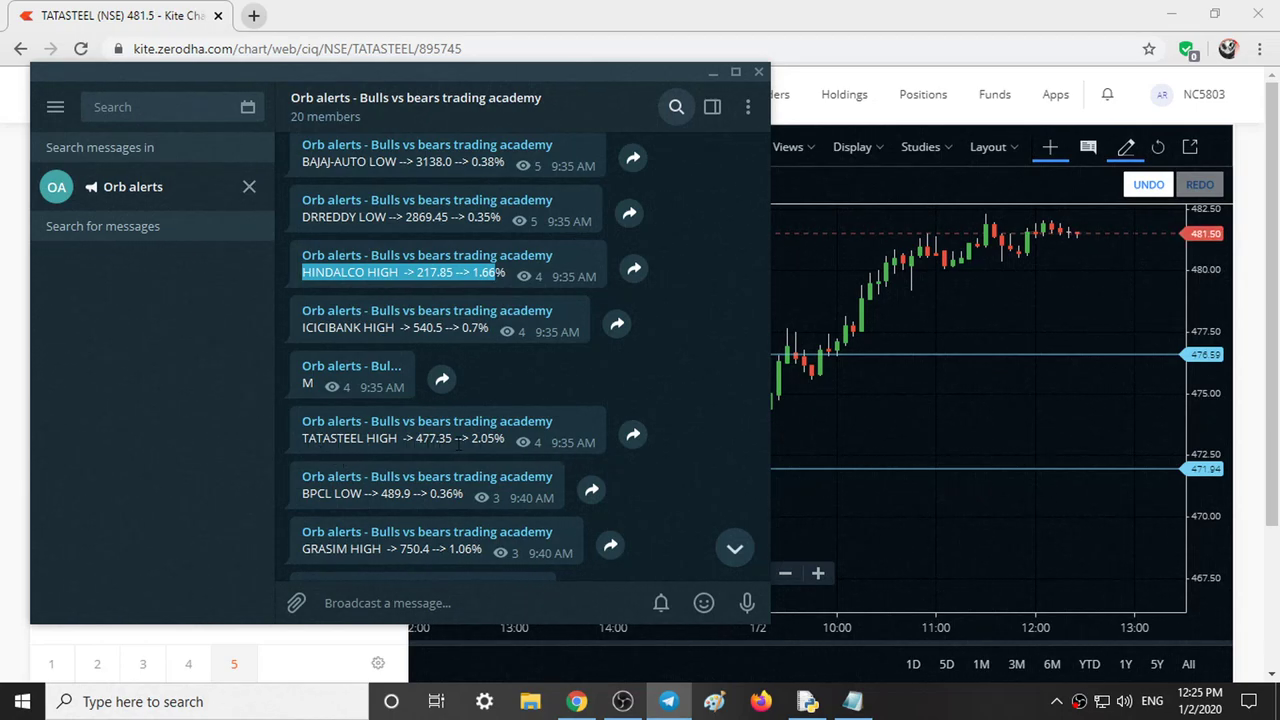
Return to the TATASTEEL chart and delete the stray 475.10 line.
left_click(780, 390)
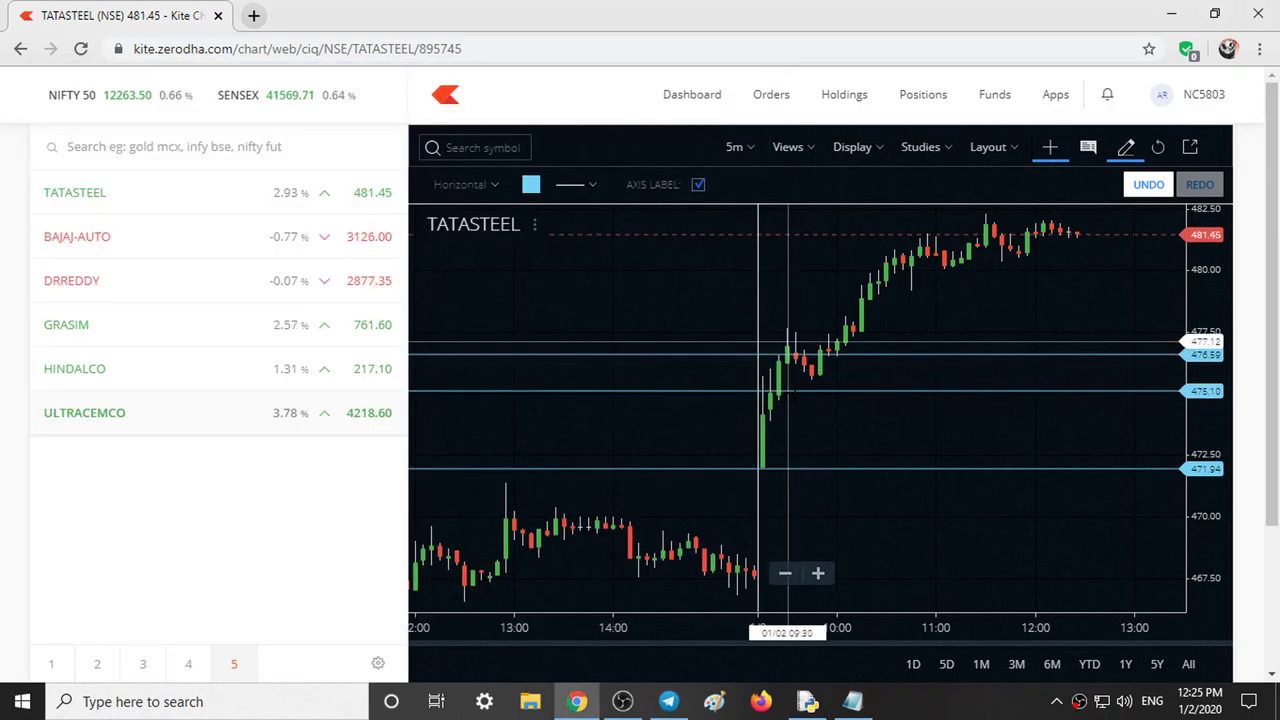
right_click(788, 391)
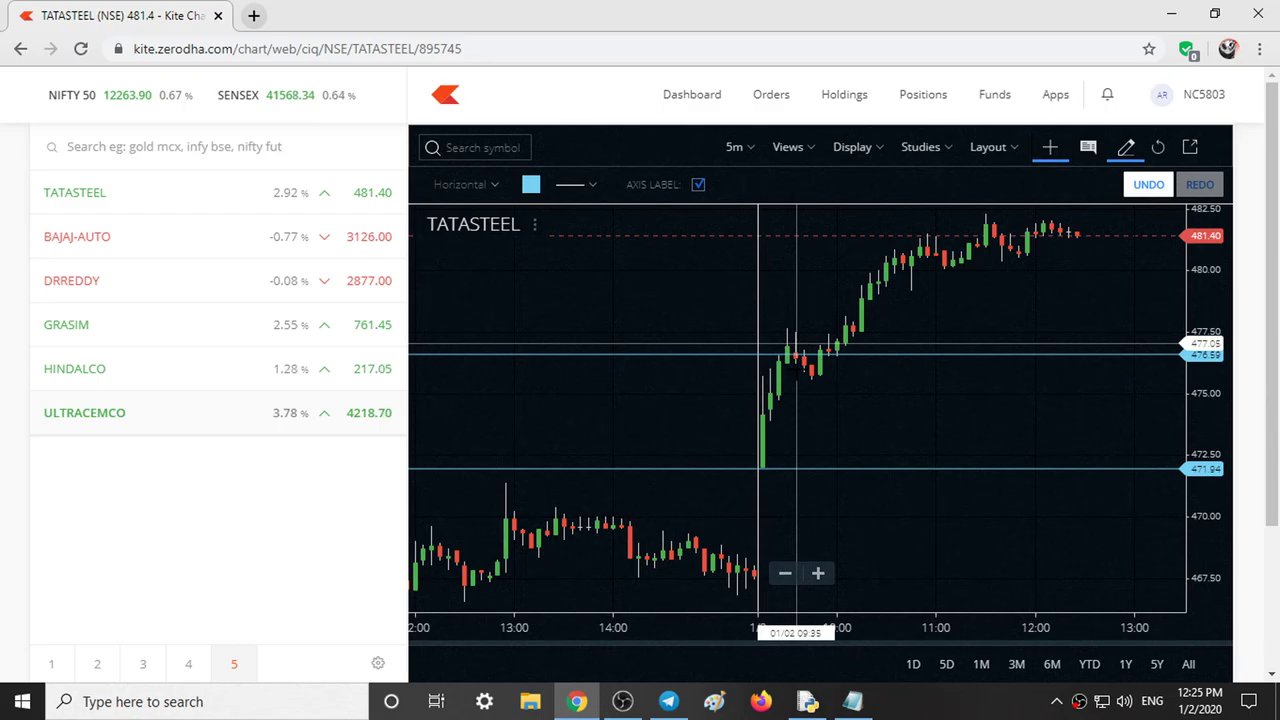
Check Telegram's TATASTEEL 477.35, 2.05% alert, then minimize Telegram to reveal the chart.
left_click(668, 702)
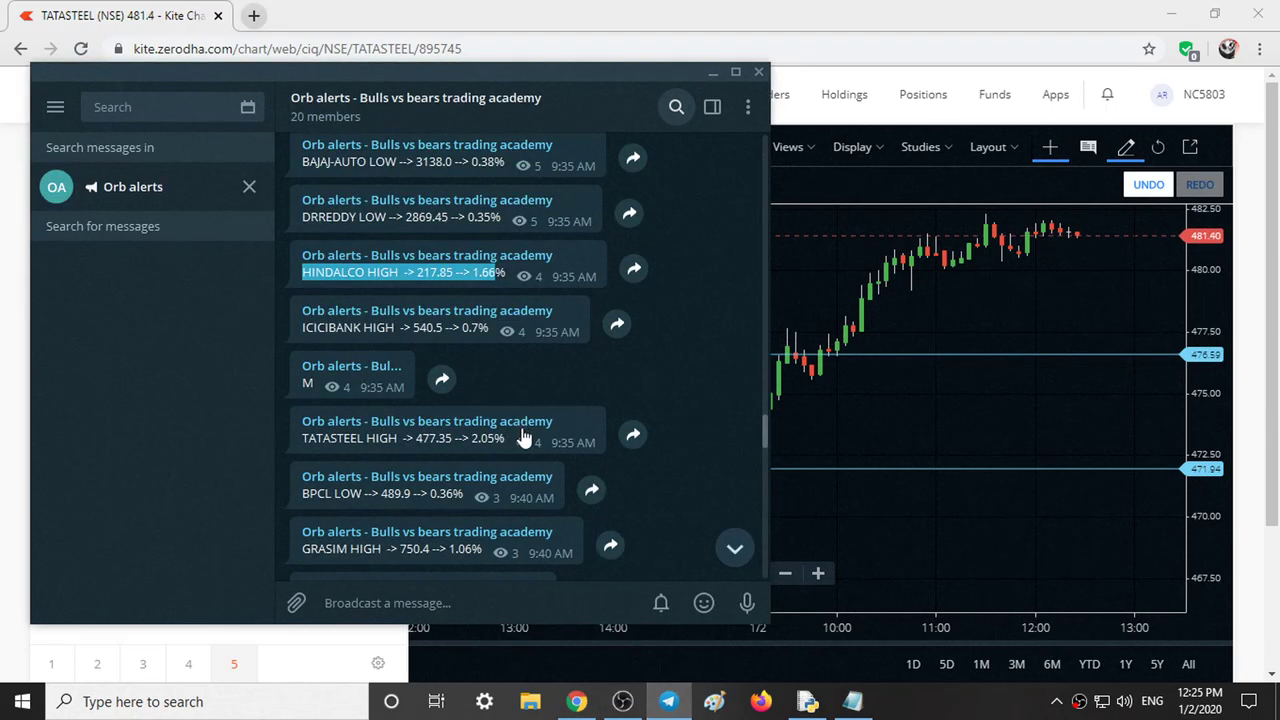
scroll(520, 437, "down", 1)
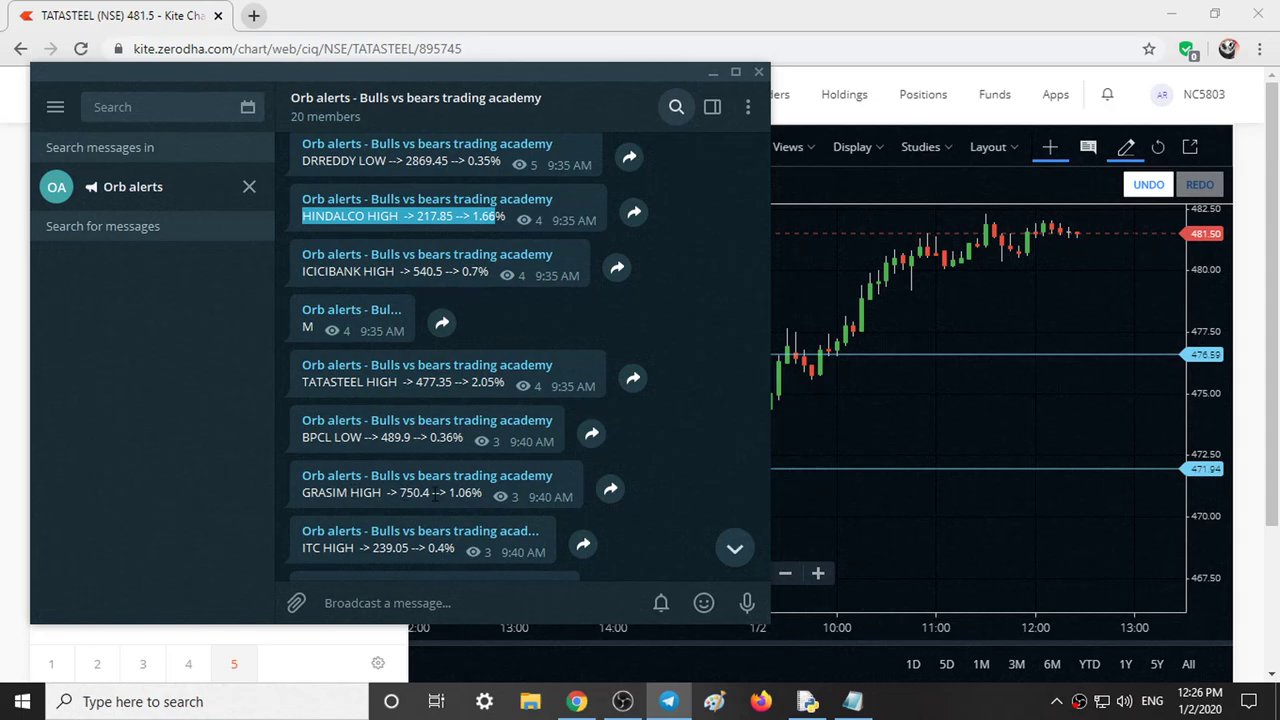
left_click(711, 72)
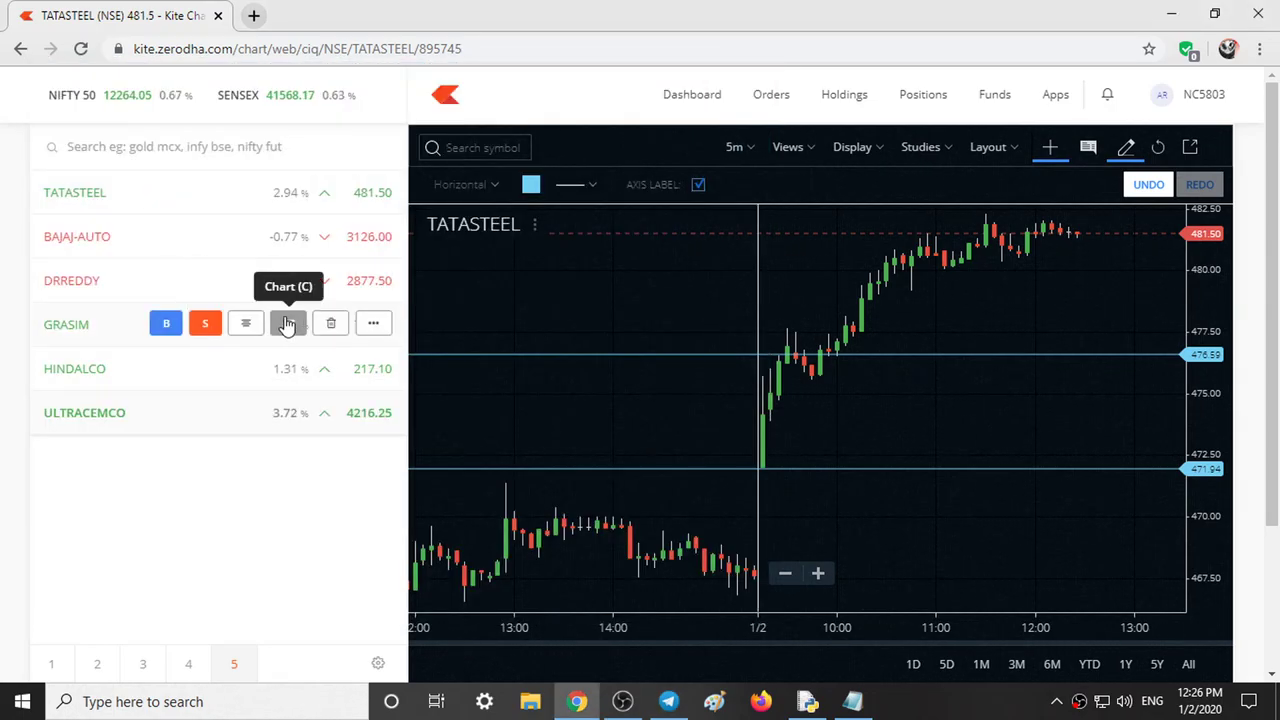
Open the GRASIM chart and draw horizontal lines at 746.42 and 741.05.
left_click(288, 323)
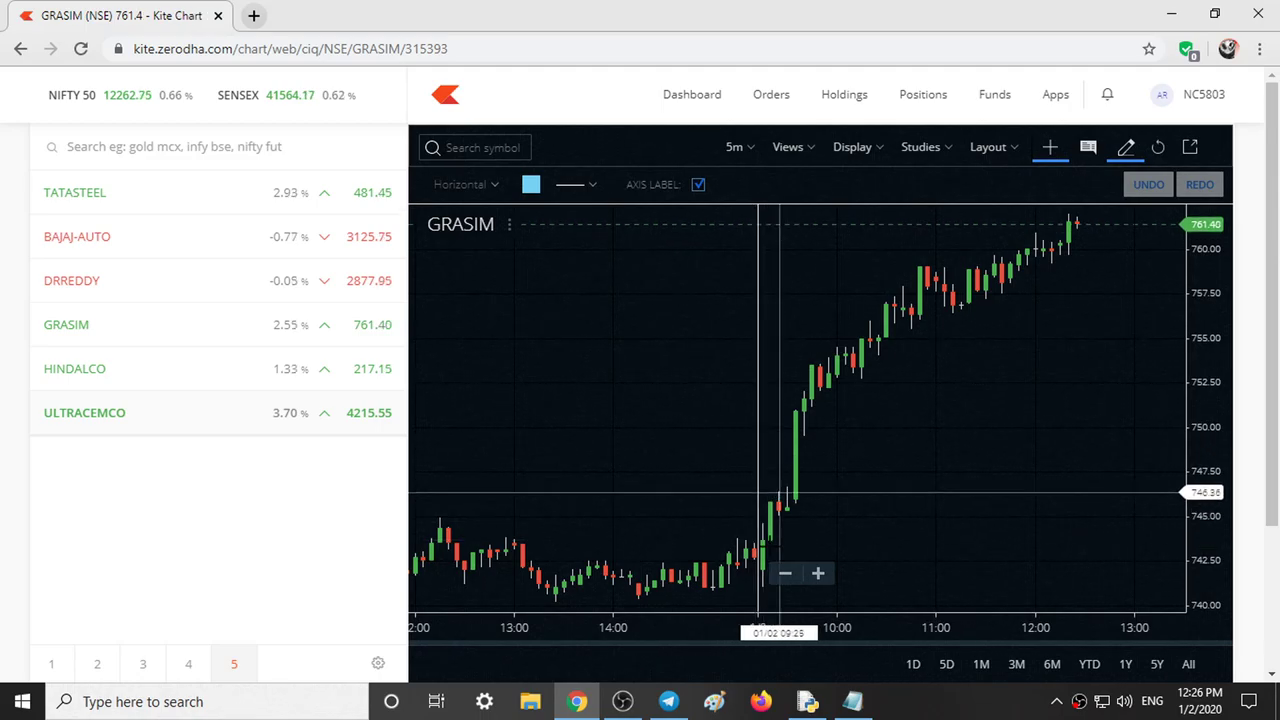
left_click(760, 491)
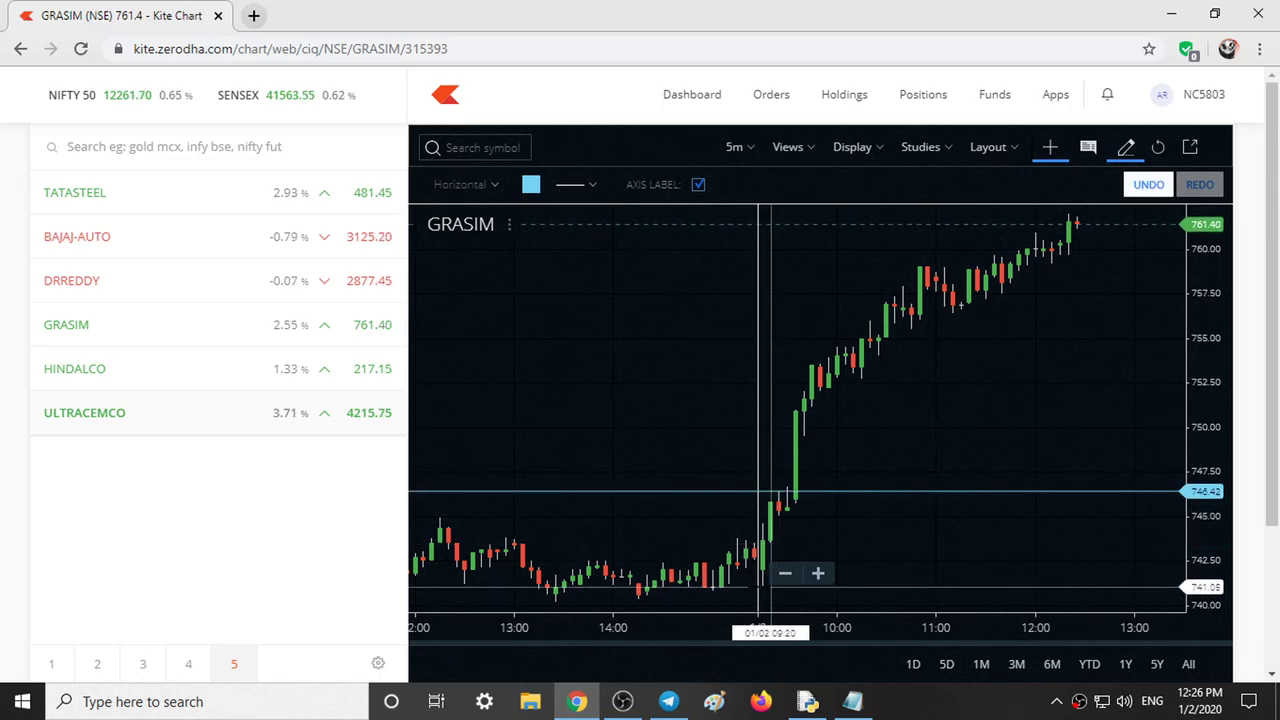
left_click(758, 590)
left_click_drag(663, 590, 757, 580)
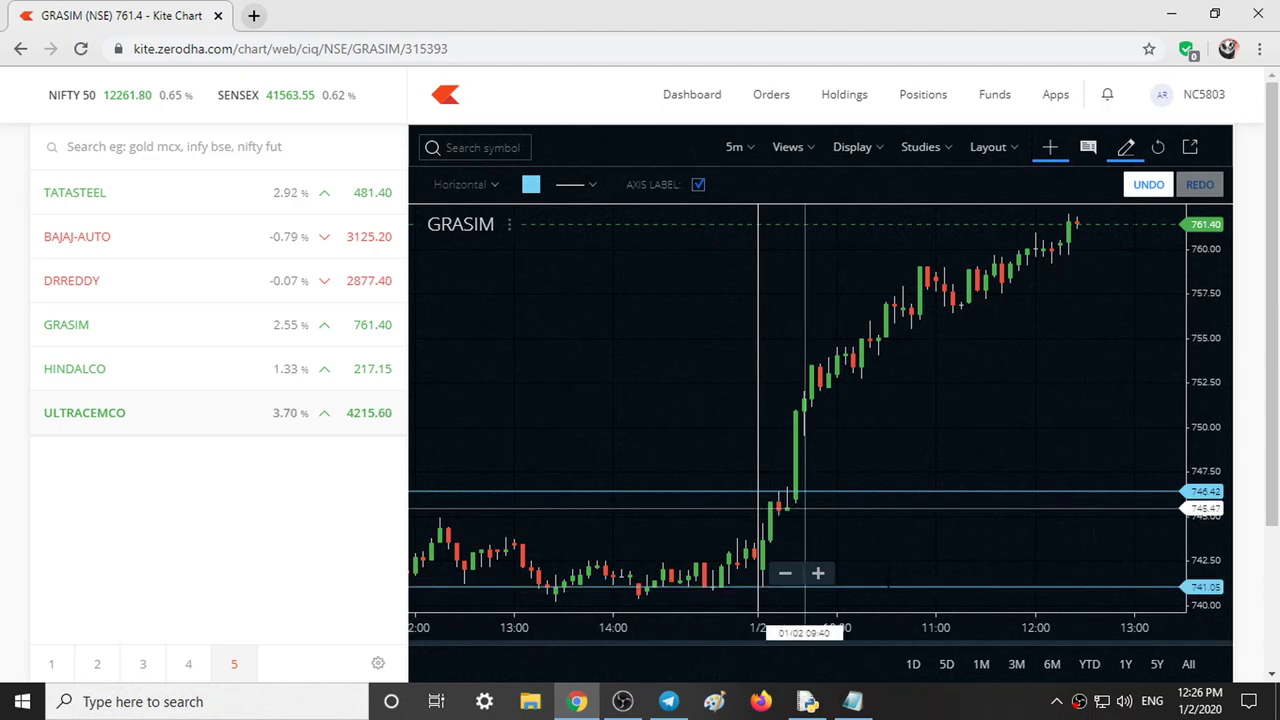
left_click_drag(830, 518, 780, 547)
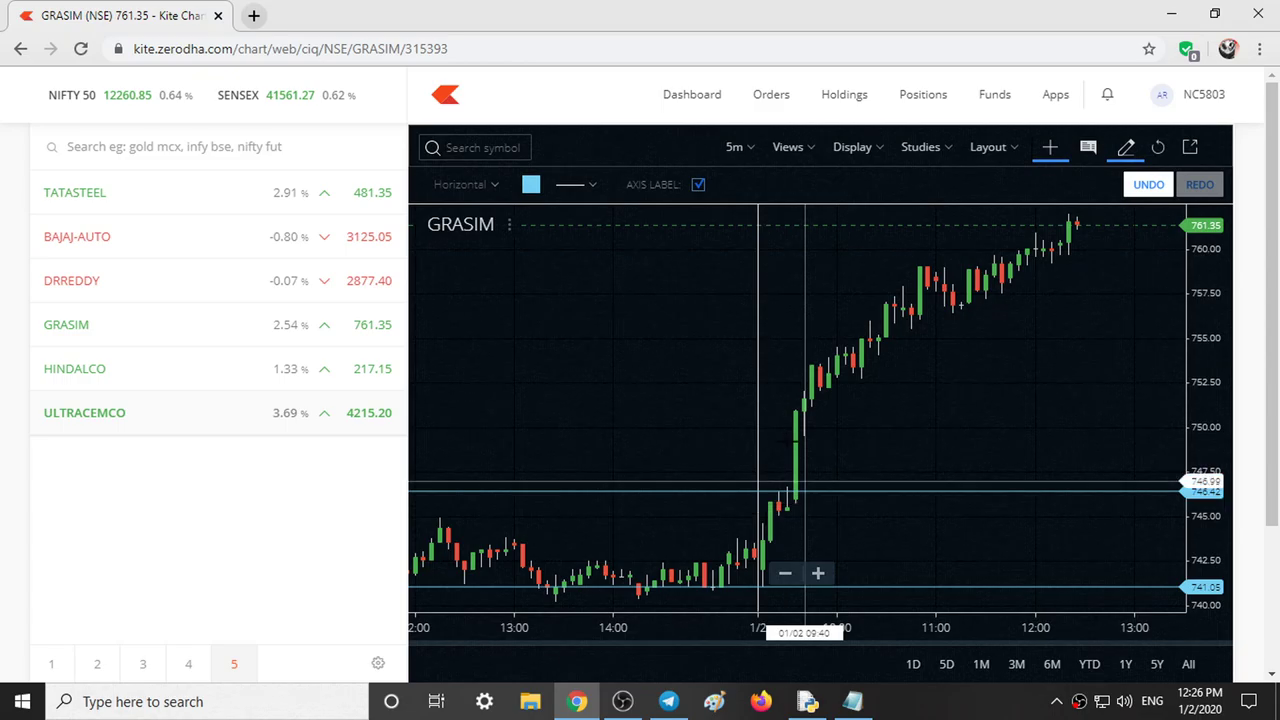
Highlight the GRASIM HIGH alert and its breakout price in Telegram's Orb alerts.
left_click(668, 701)
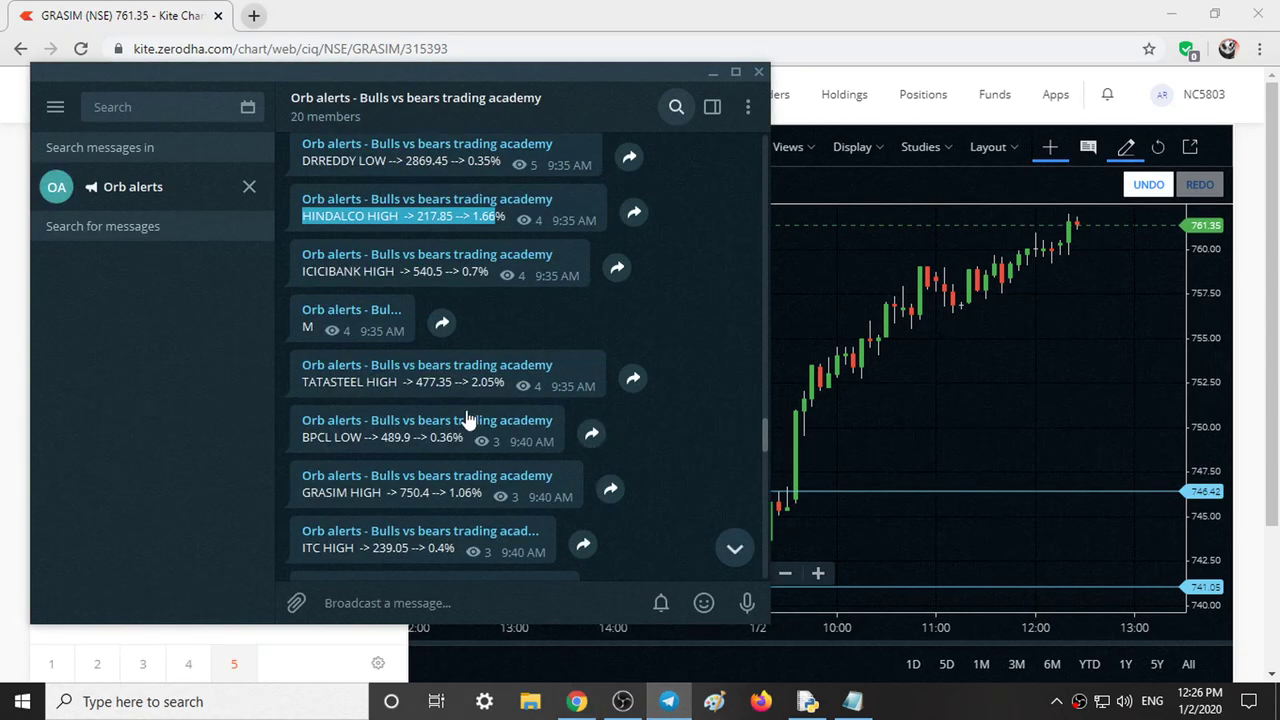
scroll(410, 436, "down", 1)
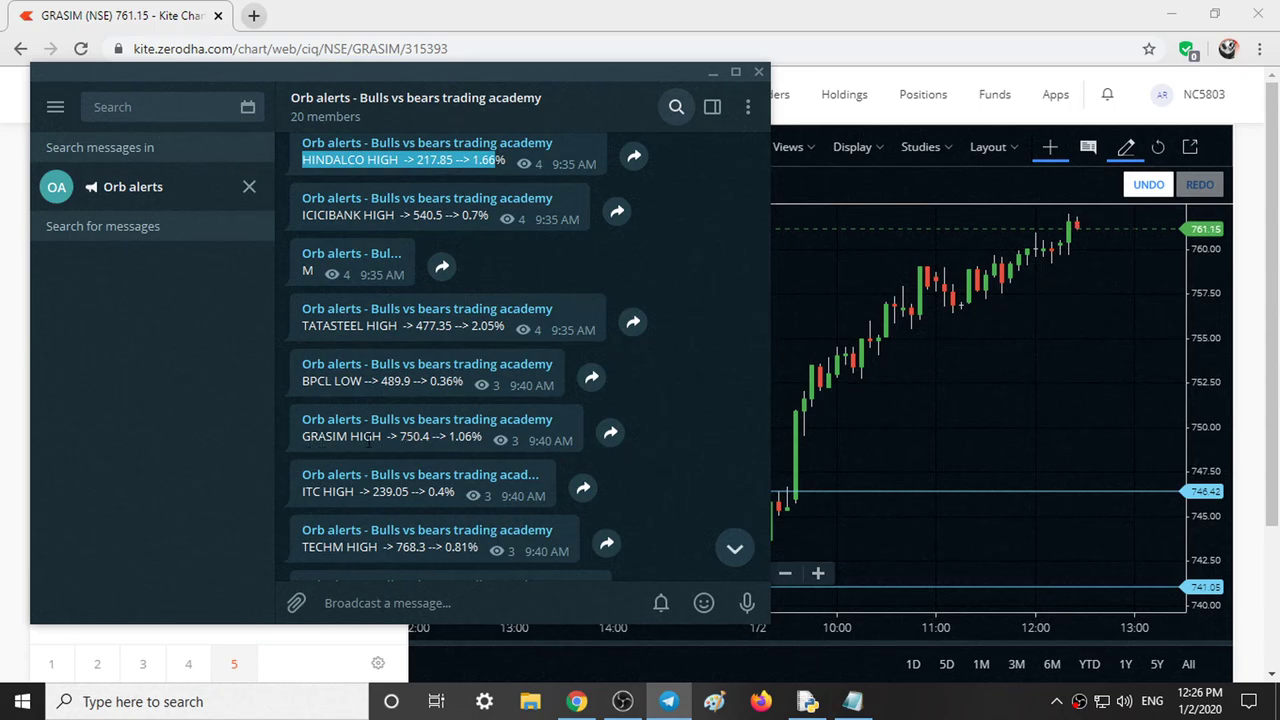
left_click_drag(303, 437, 368, 437)
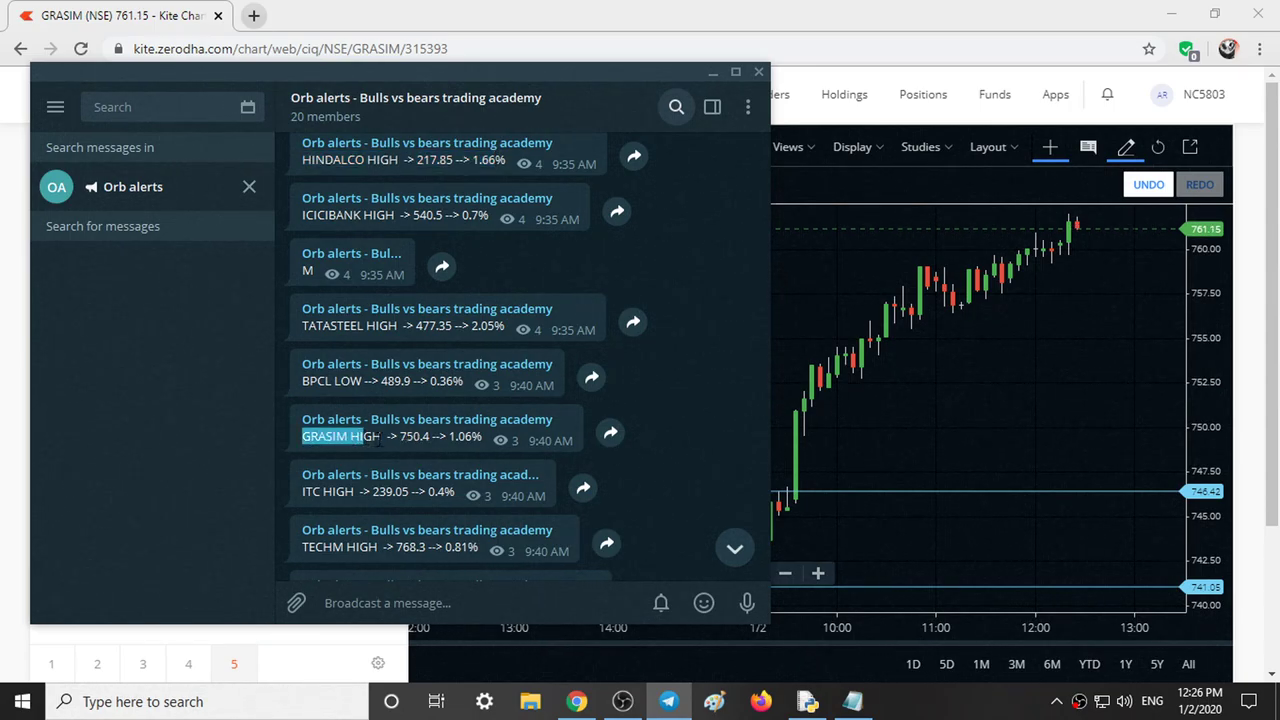
left_click_drag(401, 437, 481, 437)
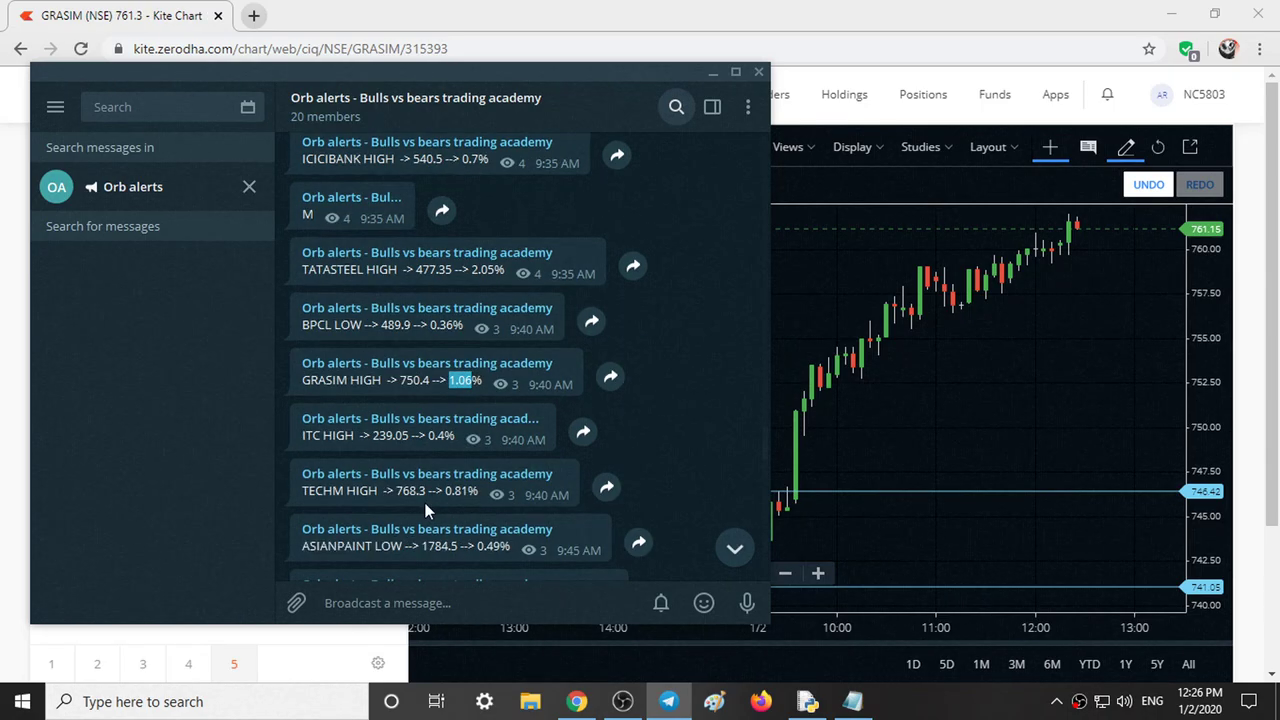
Highlight the TATAMOTORS and ULTRACEMCO alert percentages, then return to the Kite chart.
scroll(427, 507, "down", 1)
scroll(427, 507, "down", 2)
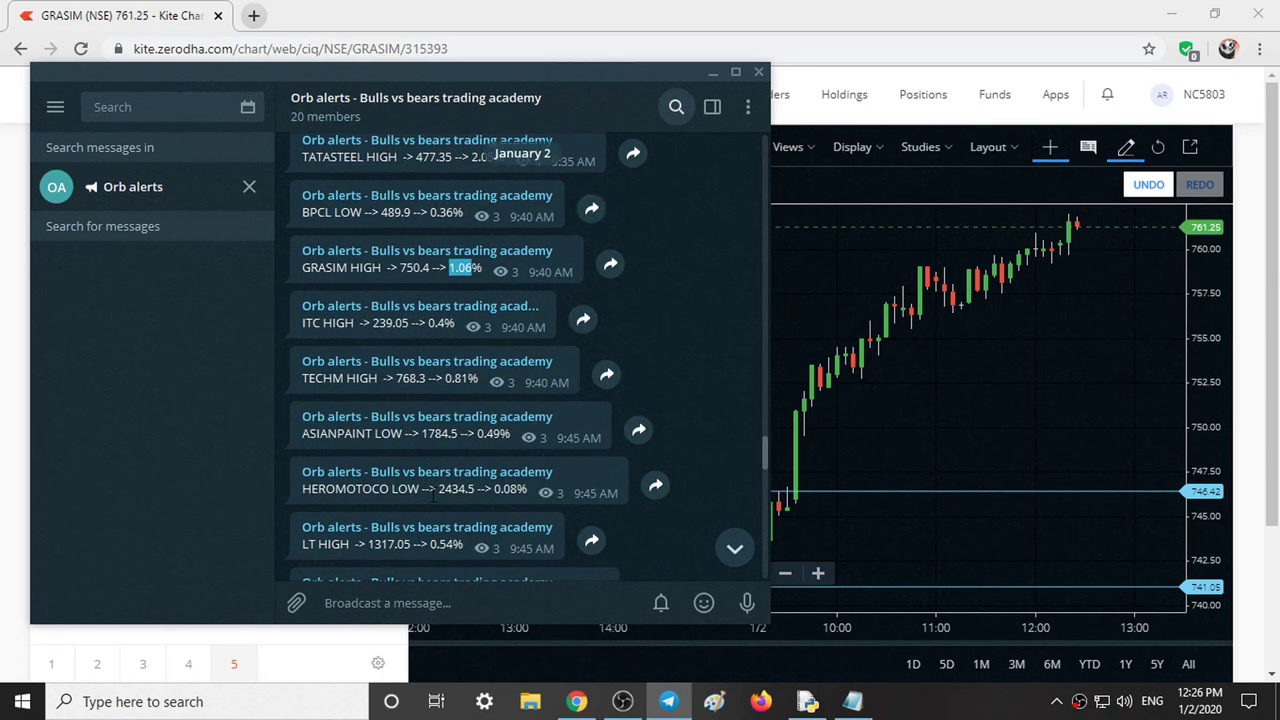
scroll(430, 500, "down", 1)
scroll(436, 498, "down", 1)
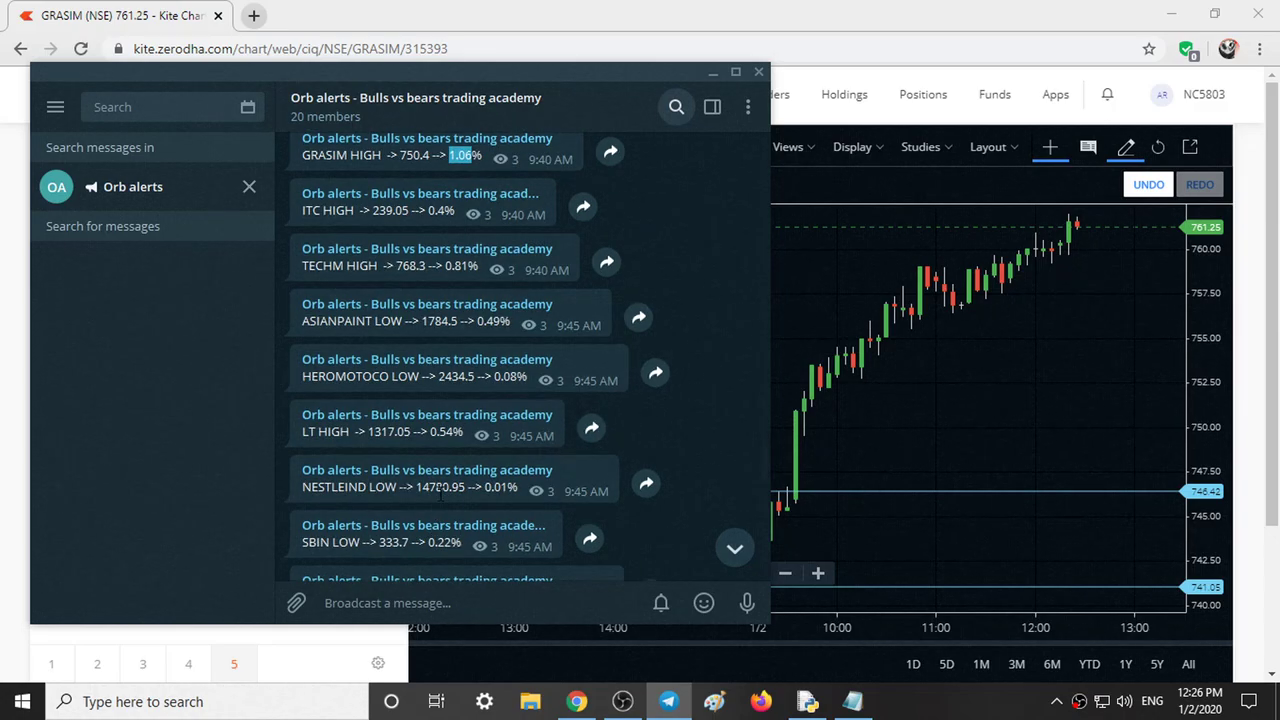
scroll(440, 496, "down", 1)
scroll(440, 494, "down", 1)
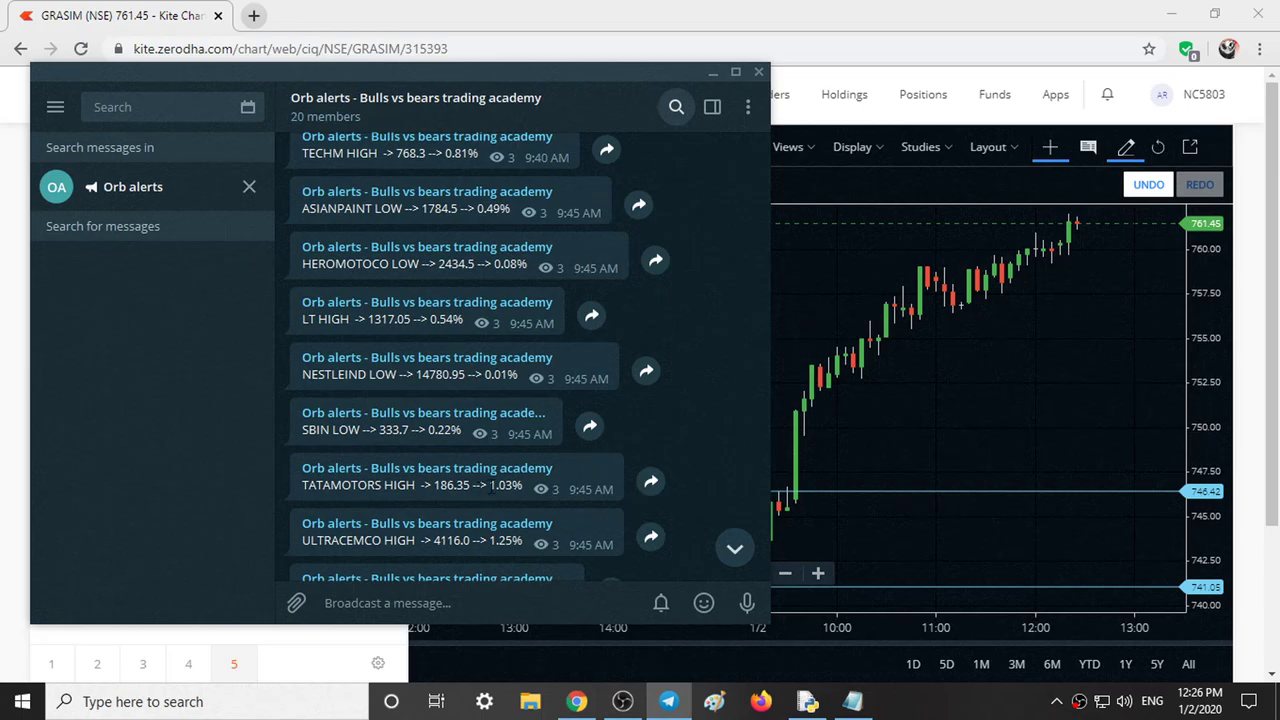
left_click_drag(491, 485, 587, 489)
left_click_drag(516, 541, 476, 543)
key("alt+Tab")
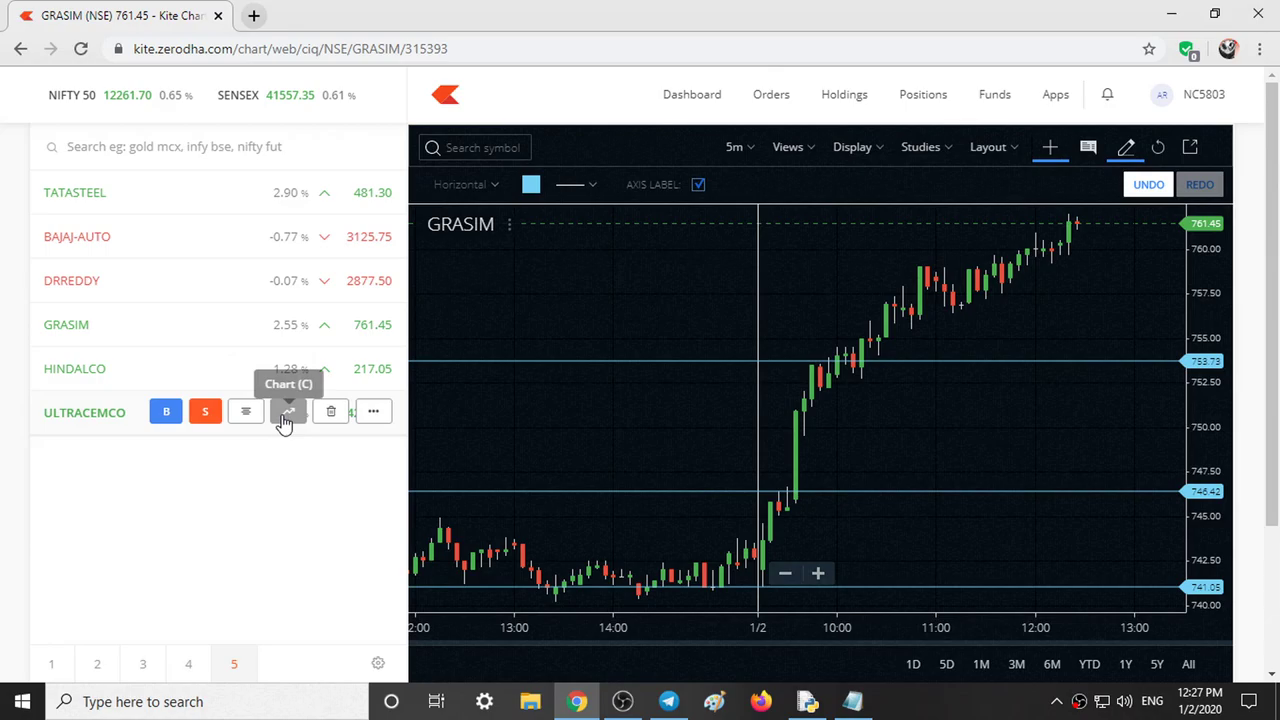
Bring up the ULTRACEMCO chart and delete its stray 4189.49 horizontal line.
left_click(288, 411)
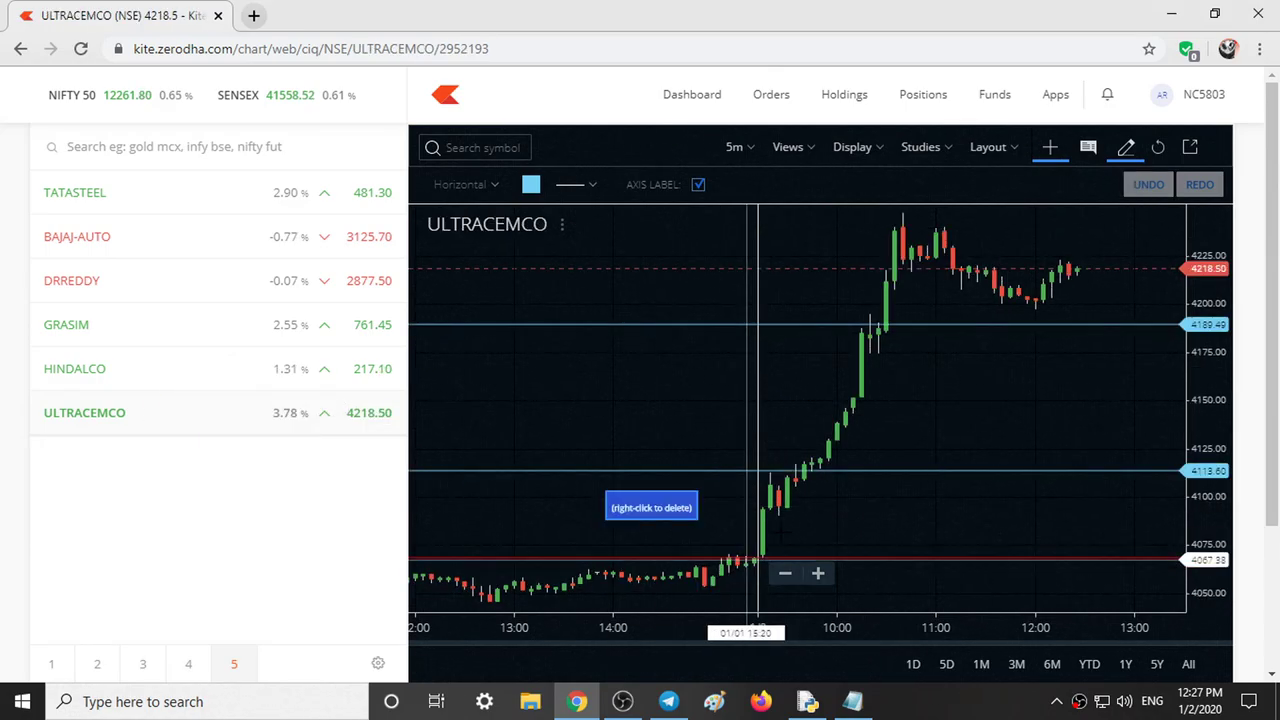
right_click(848, 325)
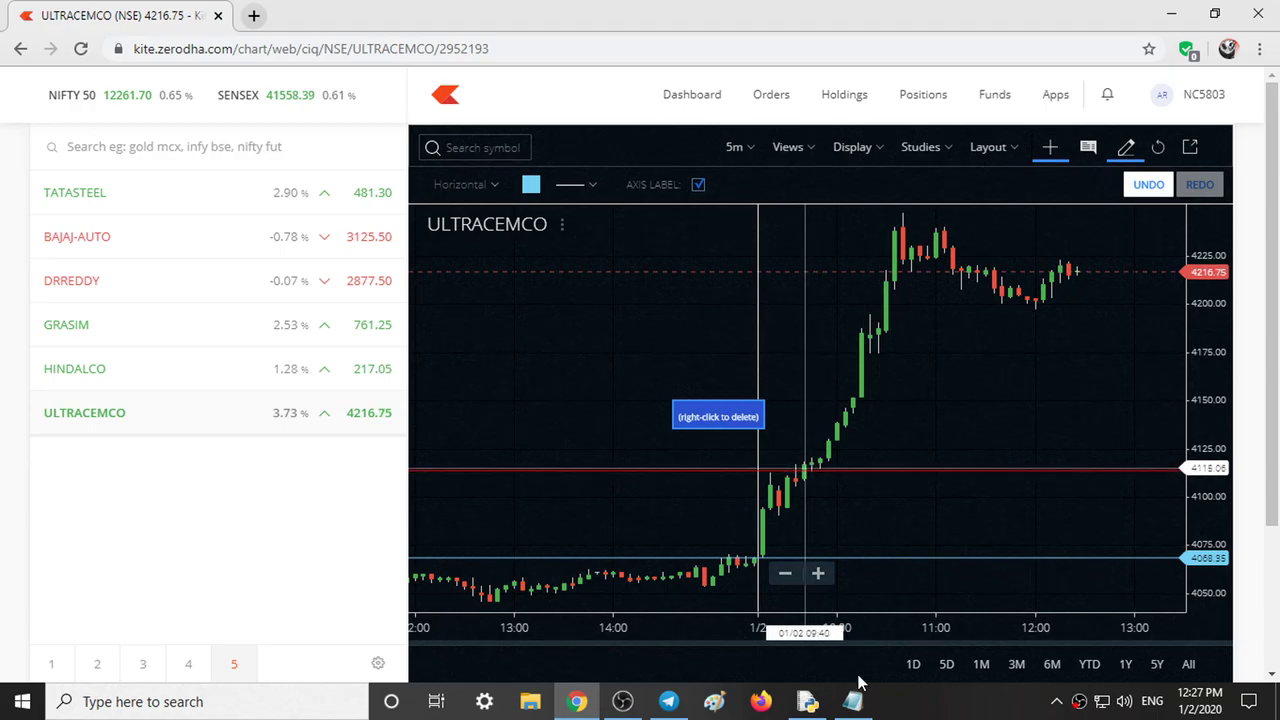
Scroll the Telegram Orb alerts to the ULTRACEMCO 4116.0, 1.25% high alert, then minimize Telegram.
left_click(669, 703)
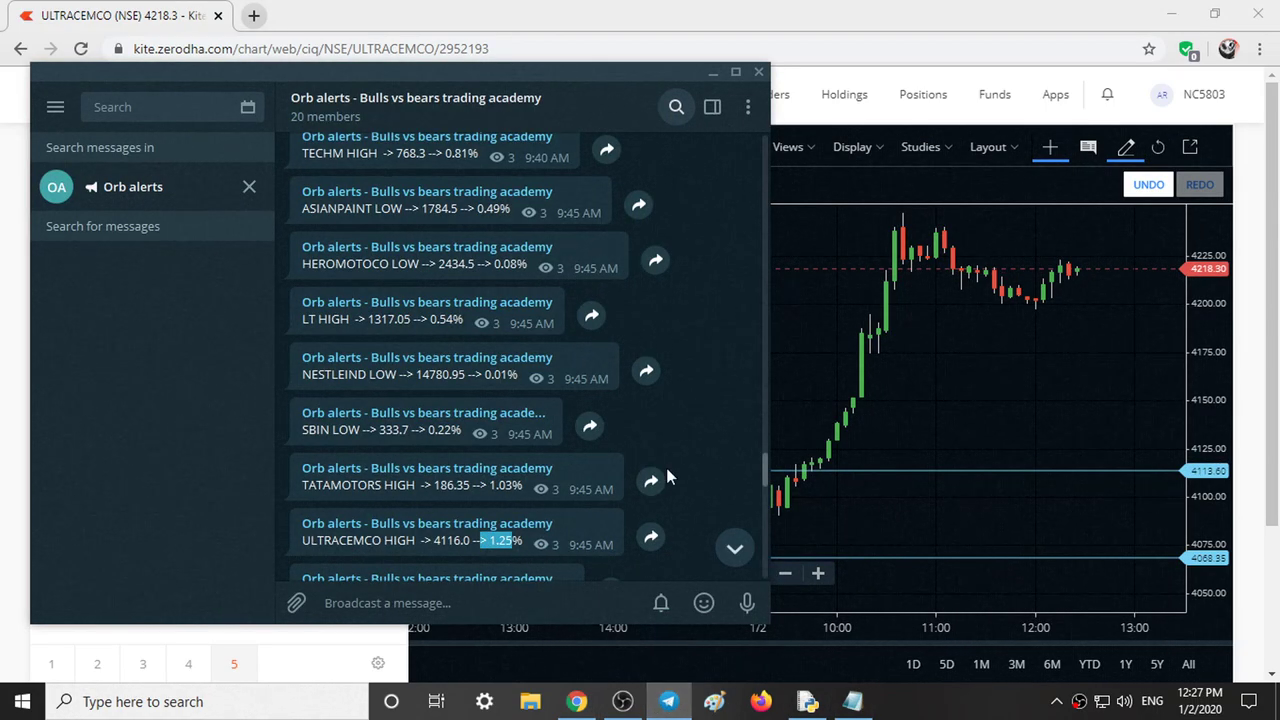
scroll(720, 430, "down", 3)
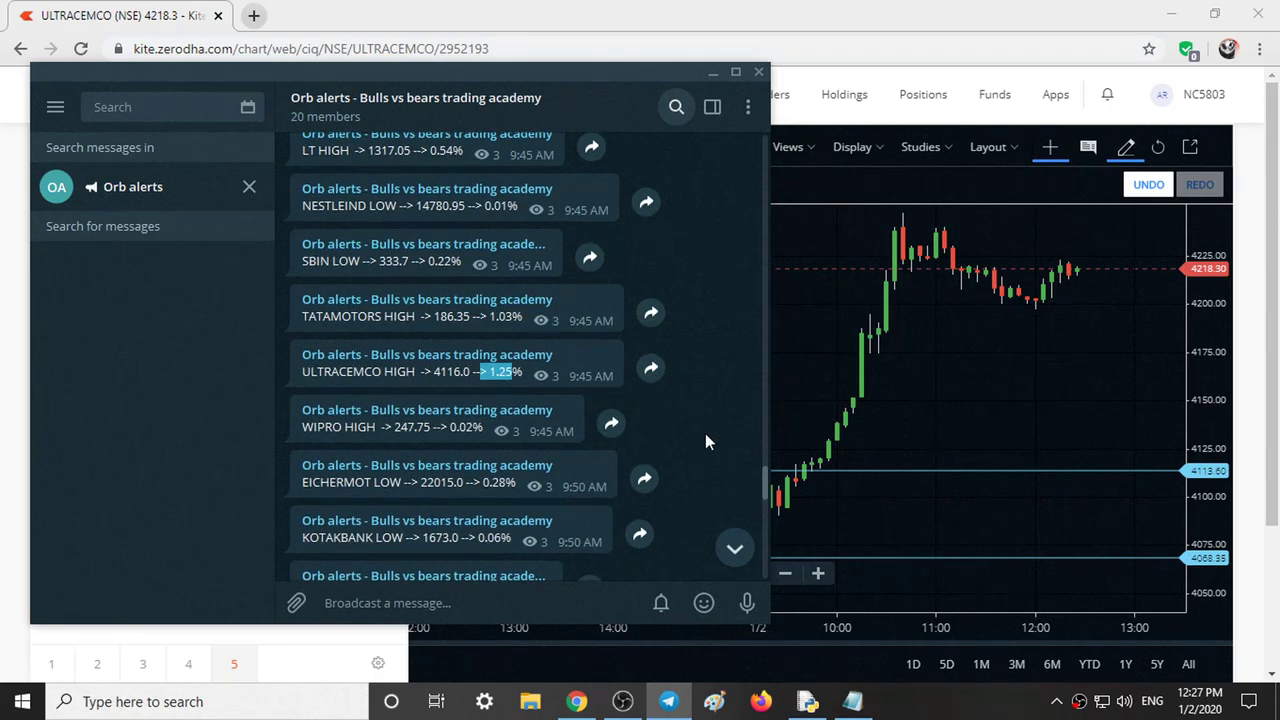
scroll(695, 440, "down", 2)
scroll(690, 444, "down", 2)
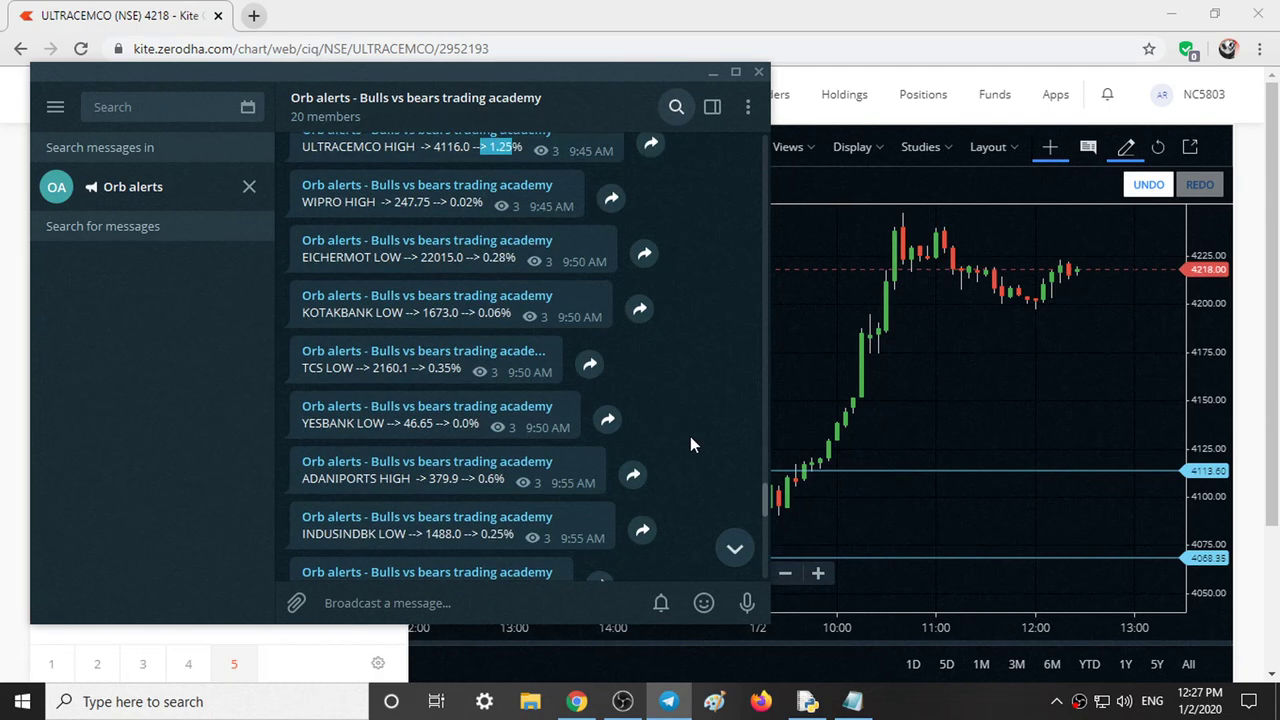
left_click(711, 73)
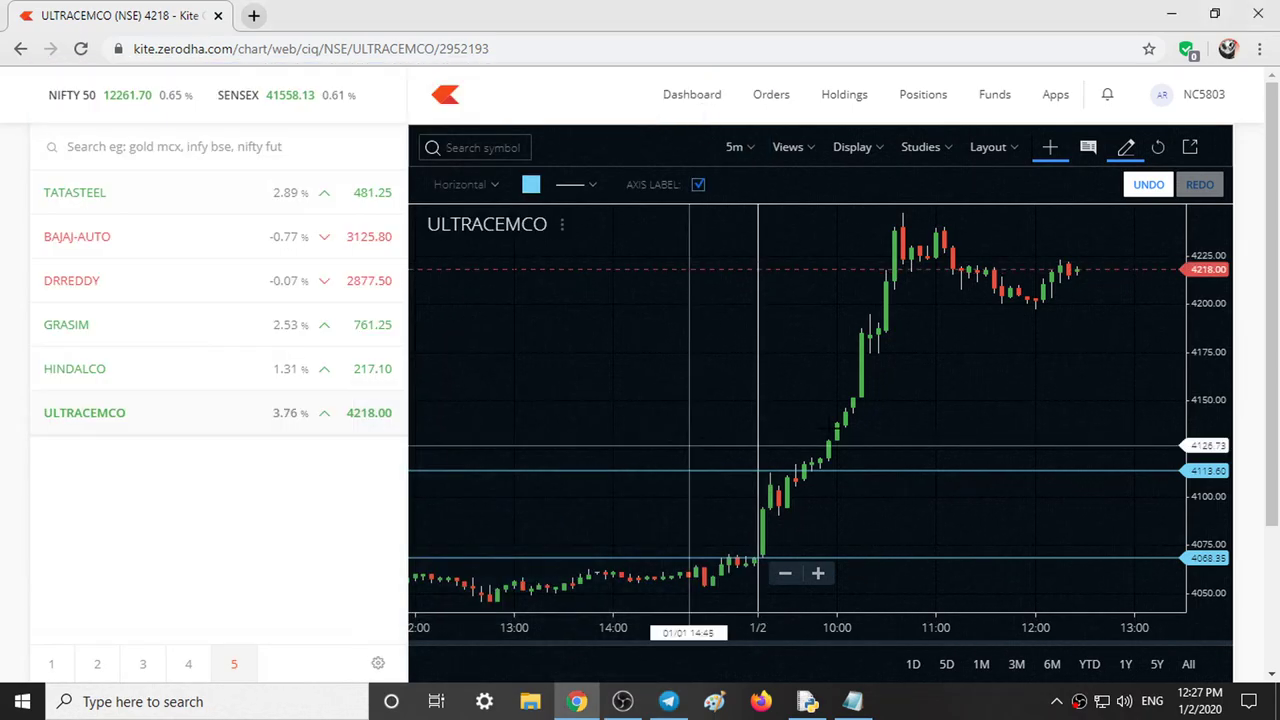
Nudge the 4113.60 ULTRACEMCO line without changing it, then restore the Telegram Orb alerts.
left_click_drag(820, 470, 820, 464)
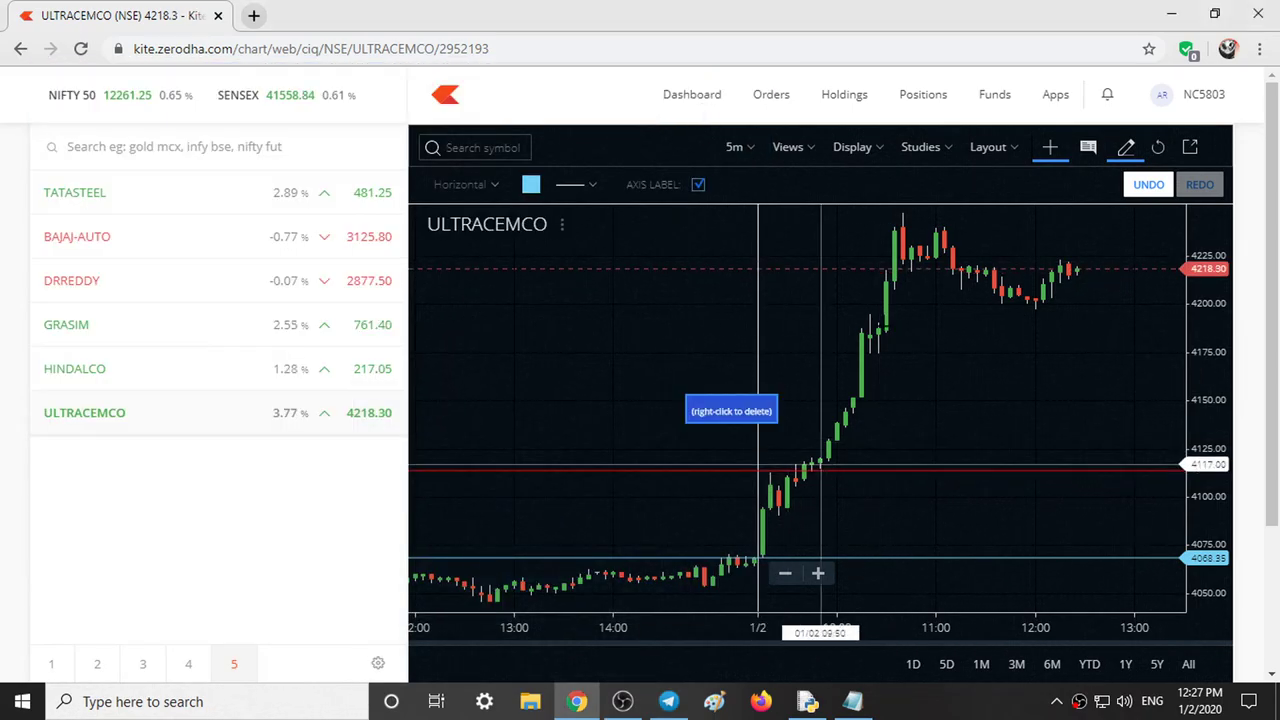
left_click(668, 701)
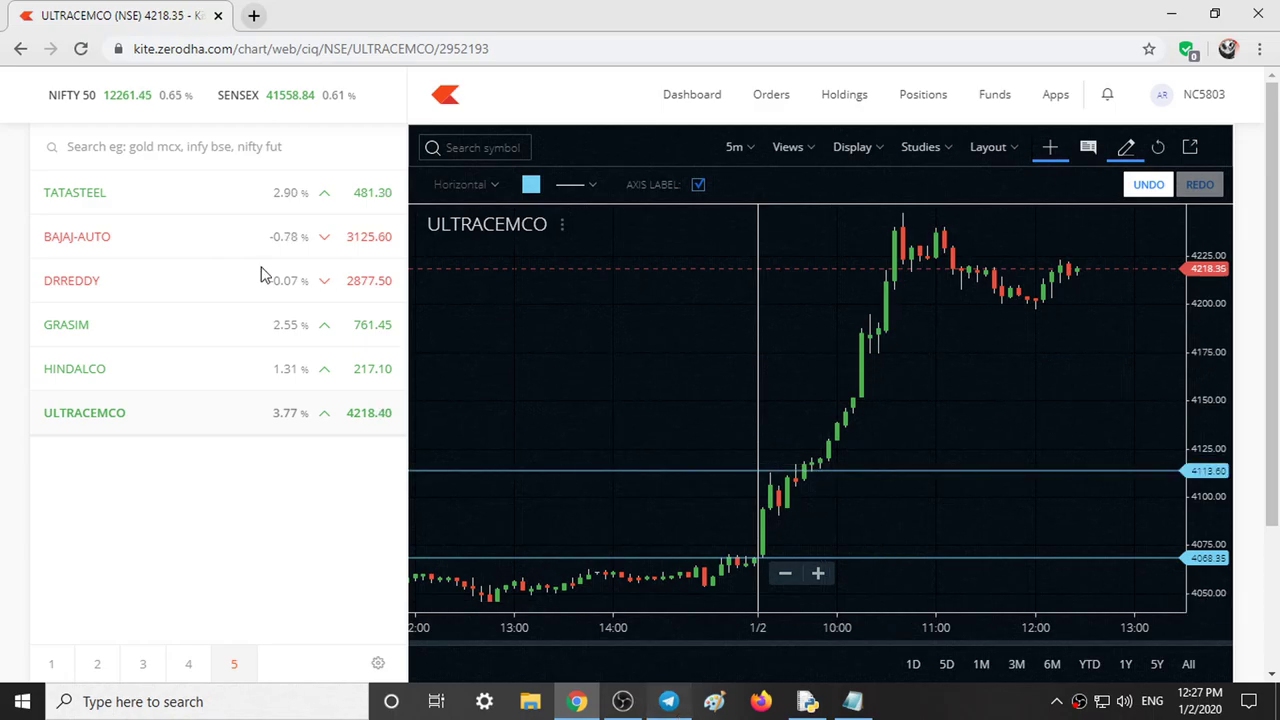